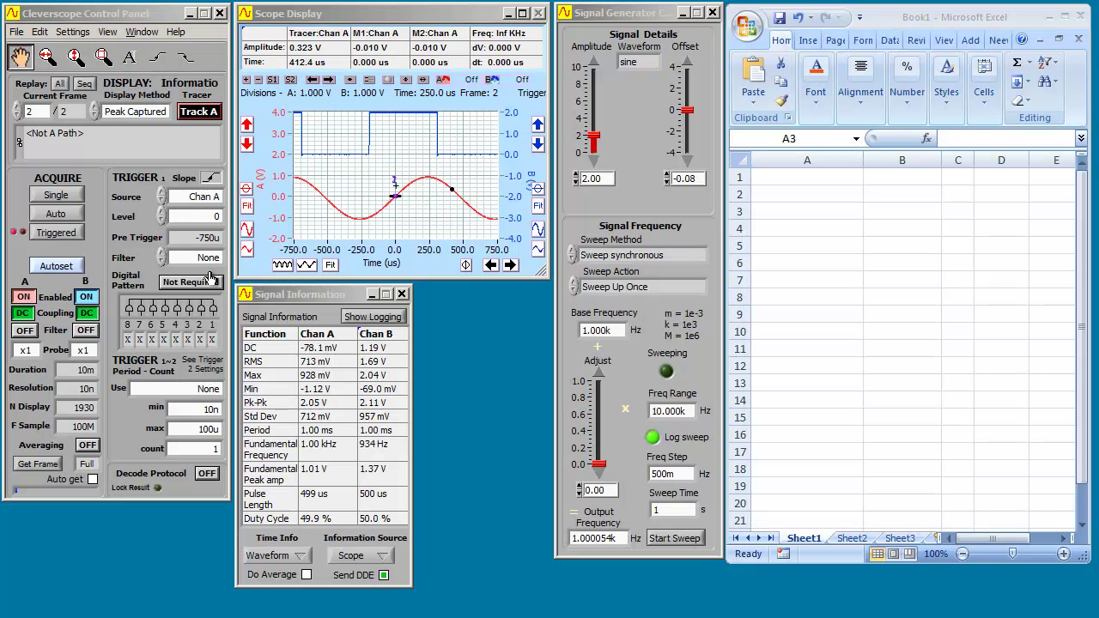
Step: Put Cleverscope's acquisition into Auto mode so both channel traces update continuously
left_click(54, 216)
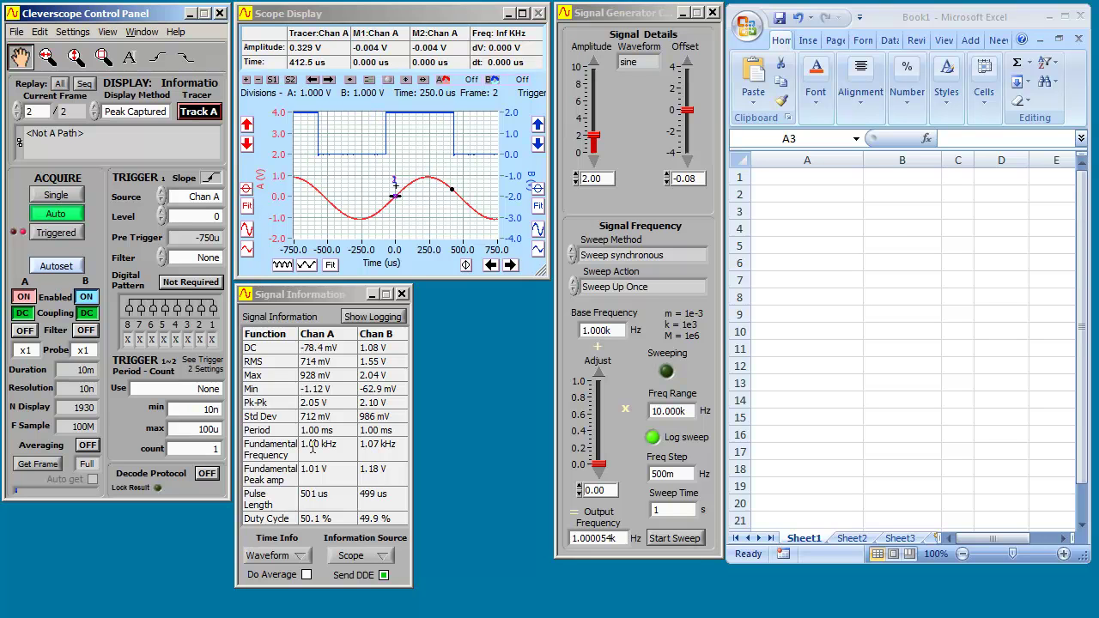
Step: Enter 'Frequency =' in A3 and 'Hz' in C3, leaving B3 blank
left_click(768, 191)
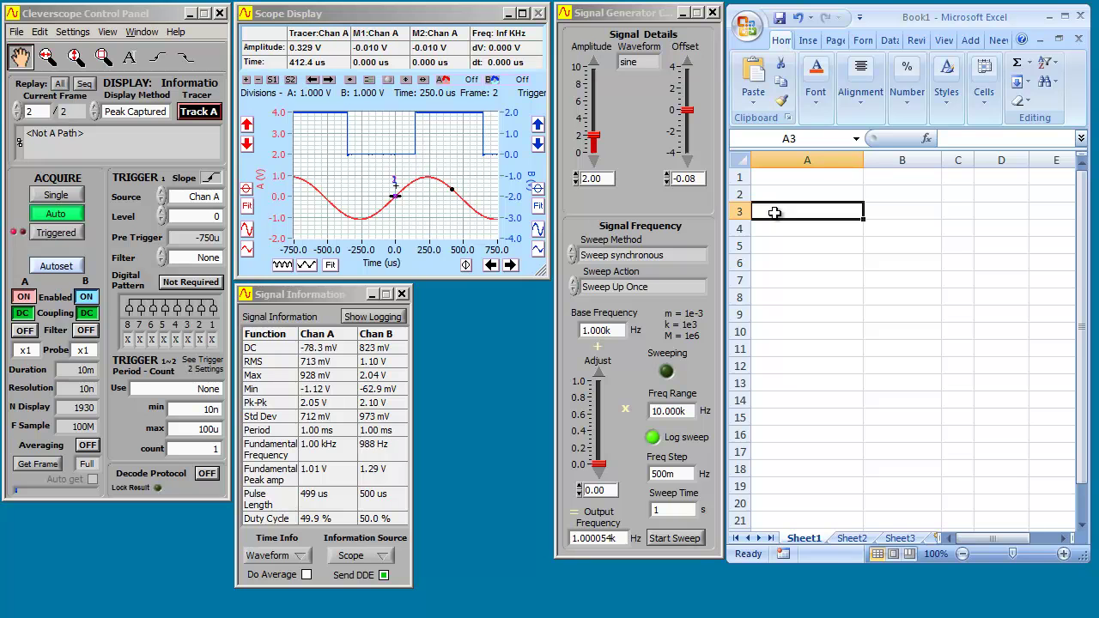
type("Frequ")
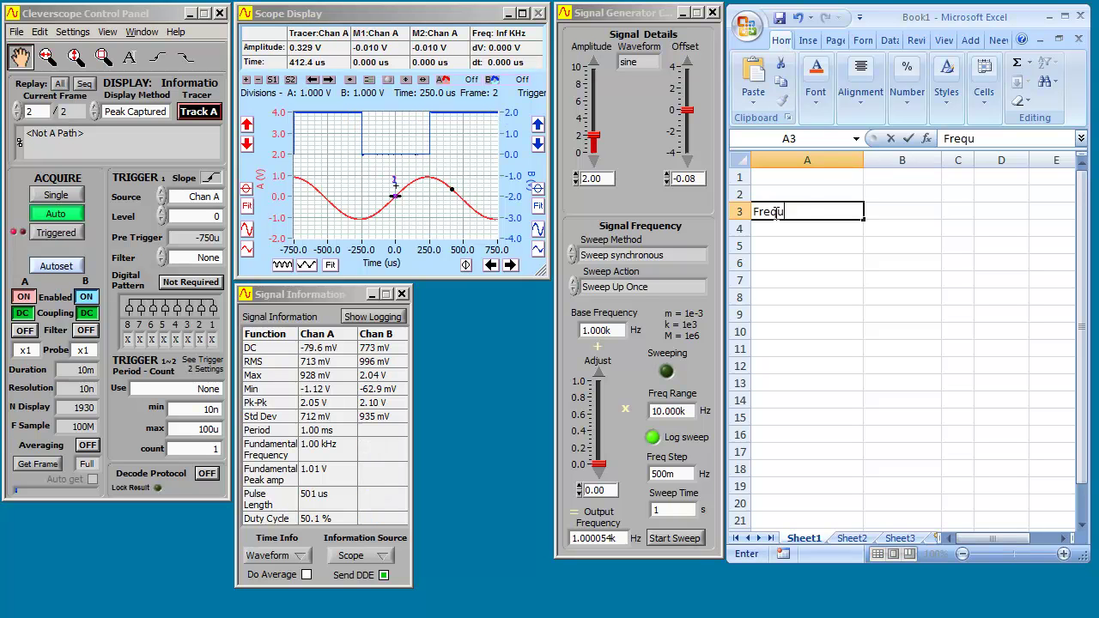
type("ency =")
key("Tab")
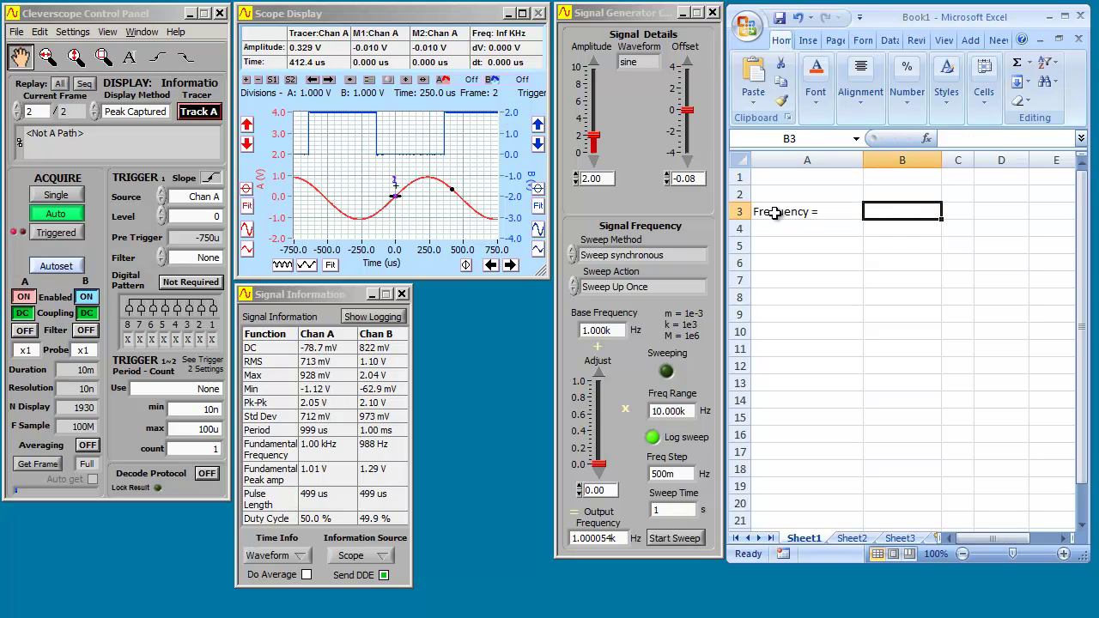
key("Tab")
type("Hz")
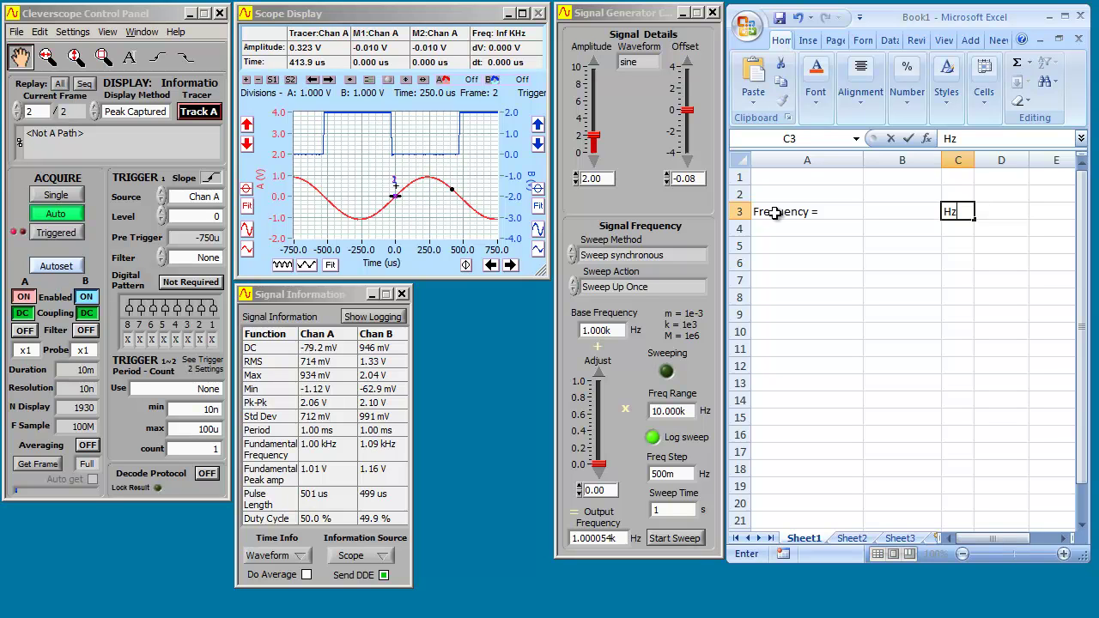
key("Return")
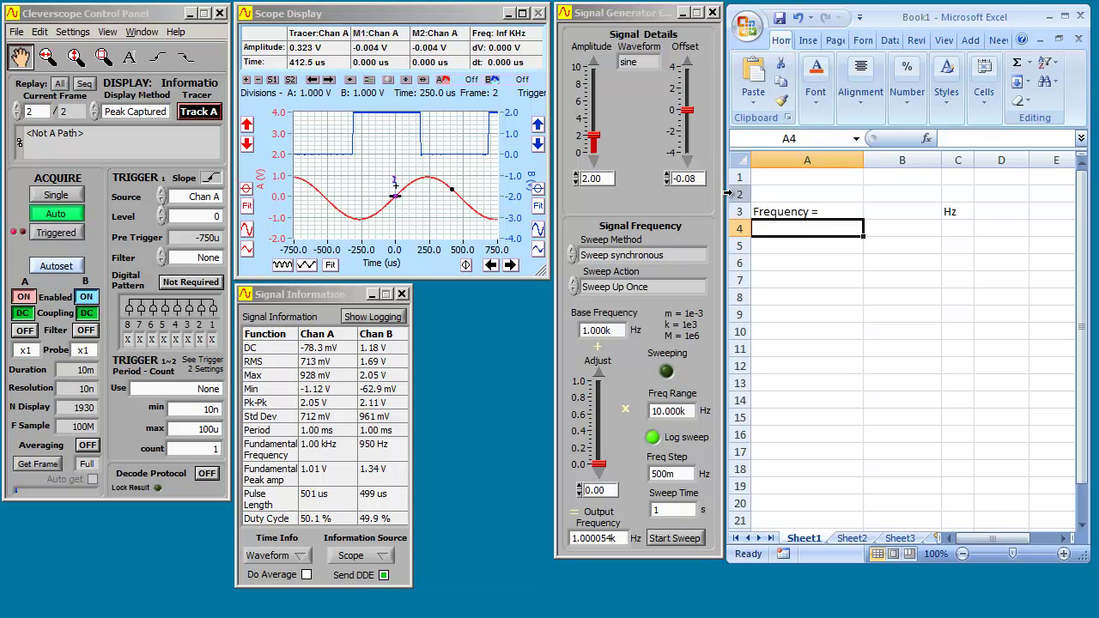
Step: Copy the =Cscope|Info!A_Freq link from About DDE links and paste it into Excel B3
left_click(176, 32)
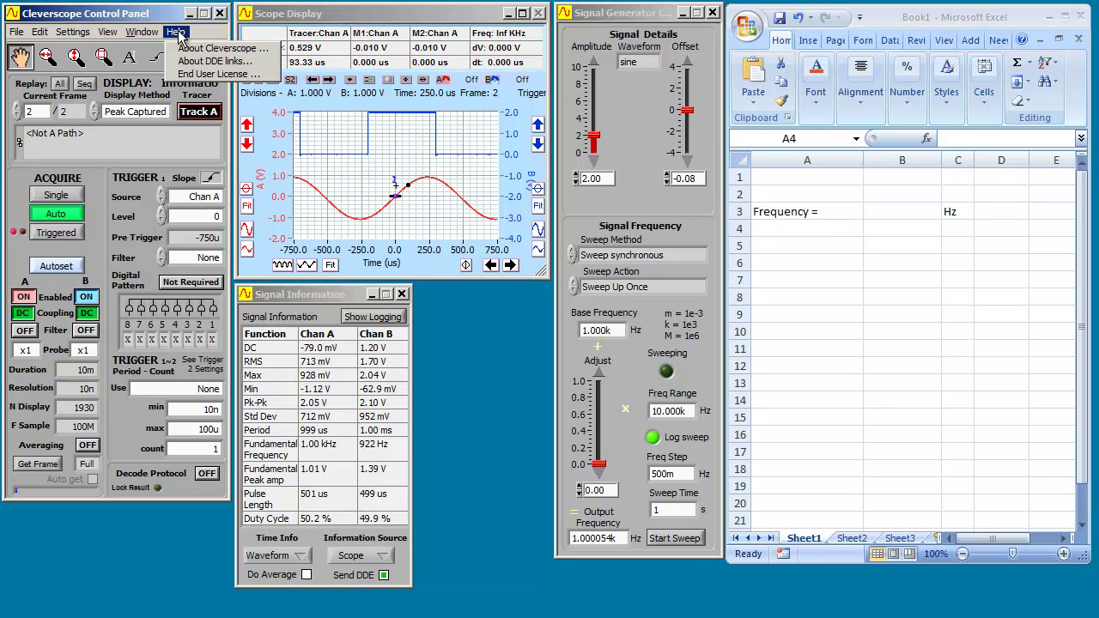
left_click(193, 61)
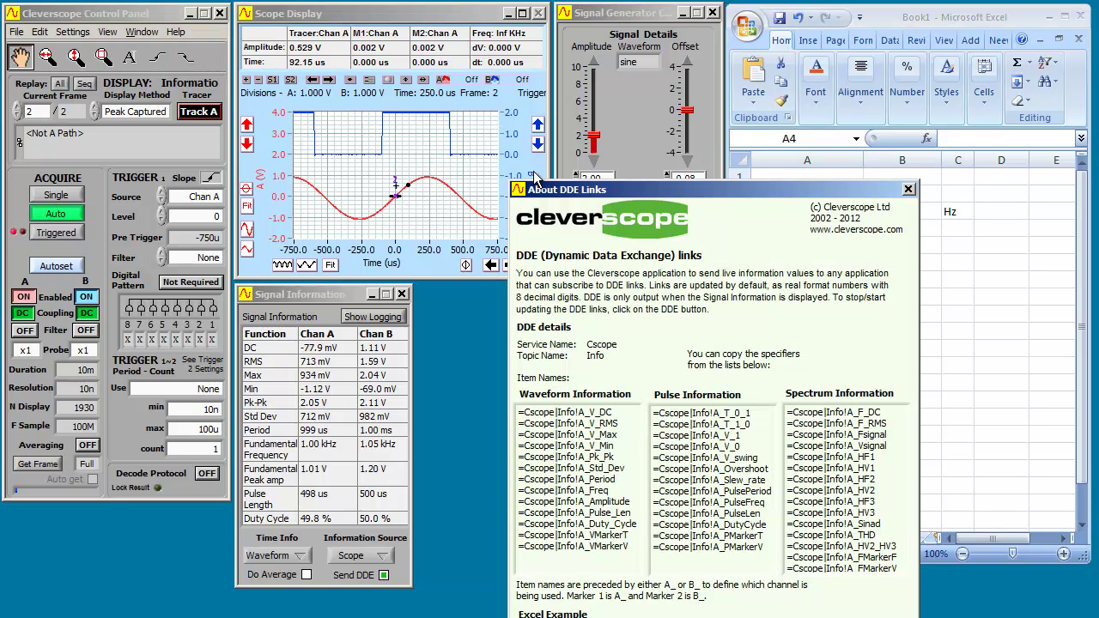
left_click_drag(816, 185, 223, 68)
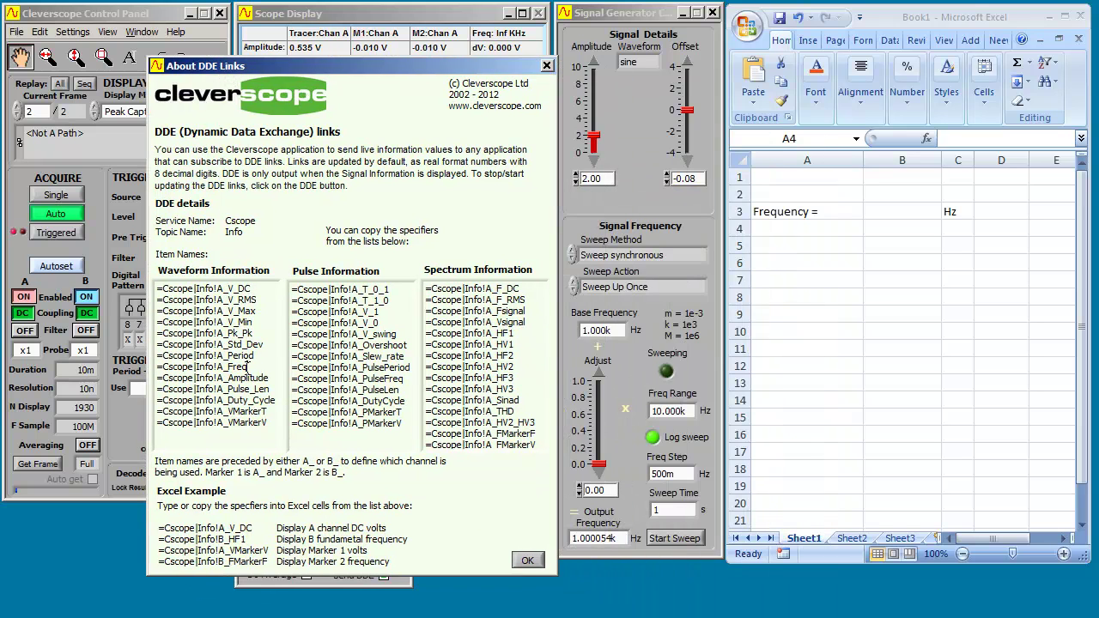
left_click_drag(247, 367, 144, 371)
key("ctrl+c")
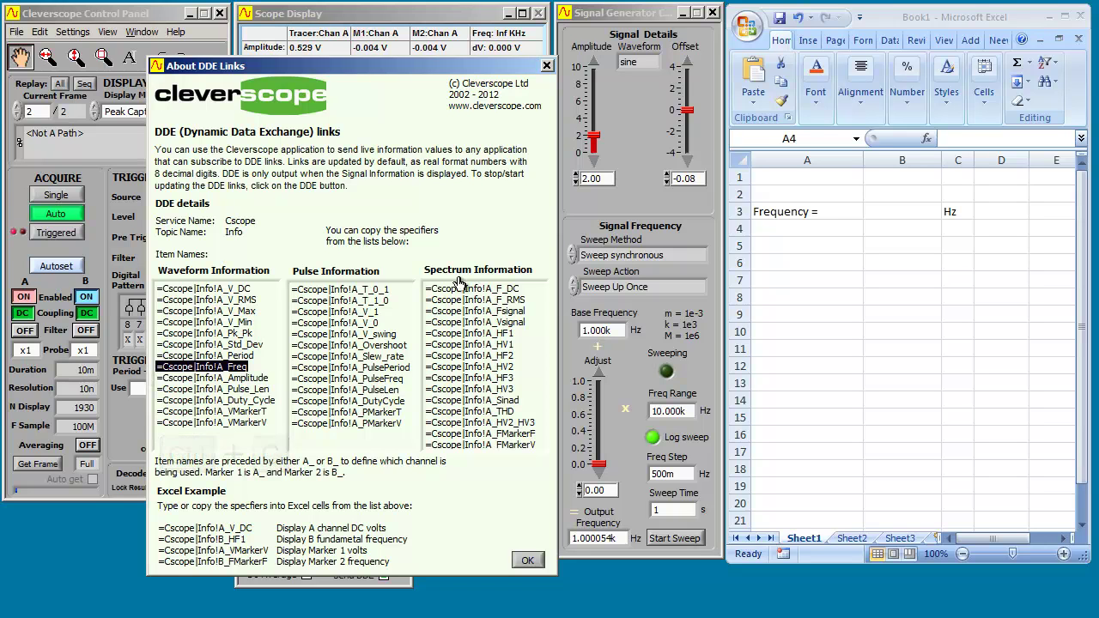
left_click(890, 212)
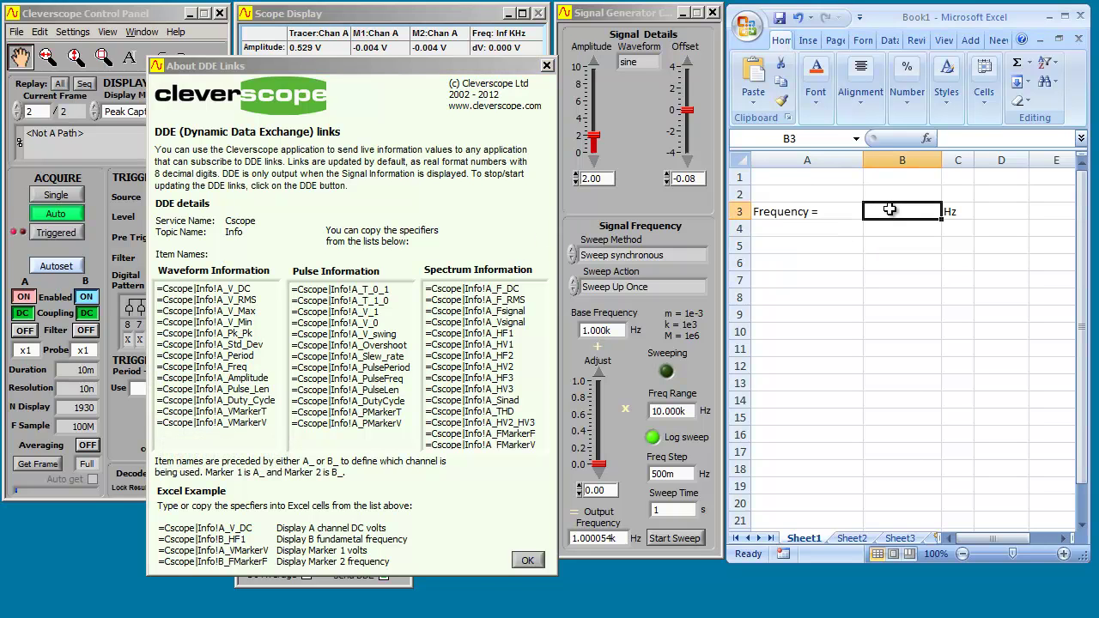
key("ctrl+v")
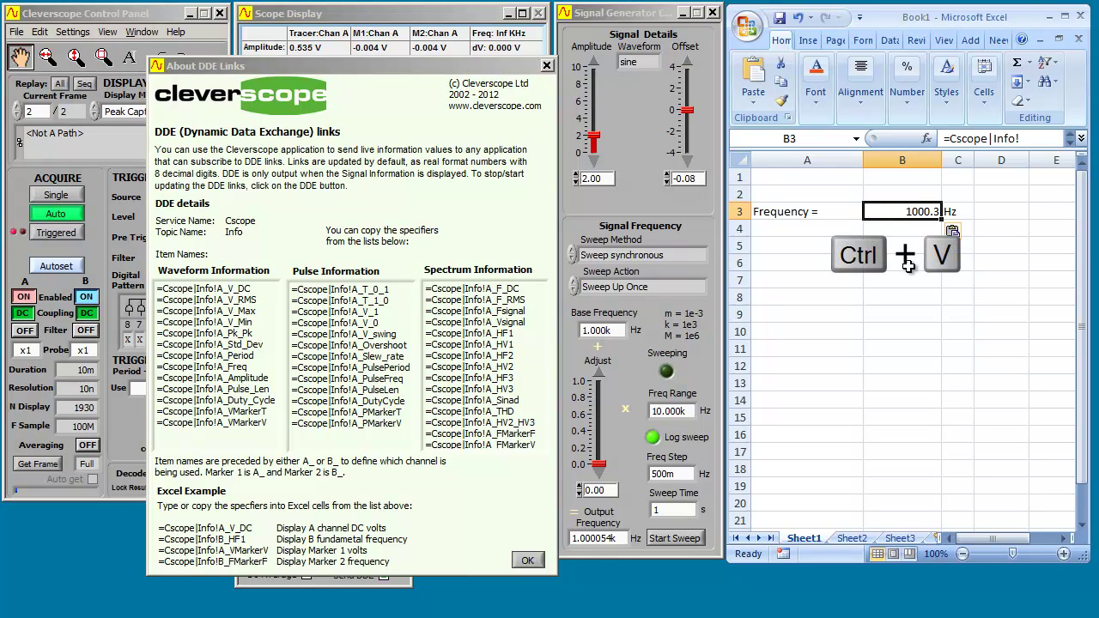
left_click(547, 66)
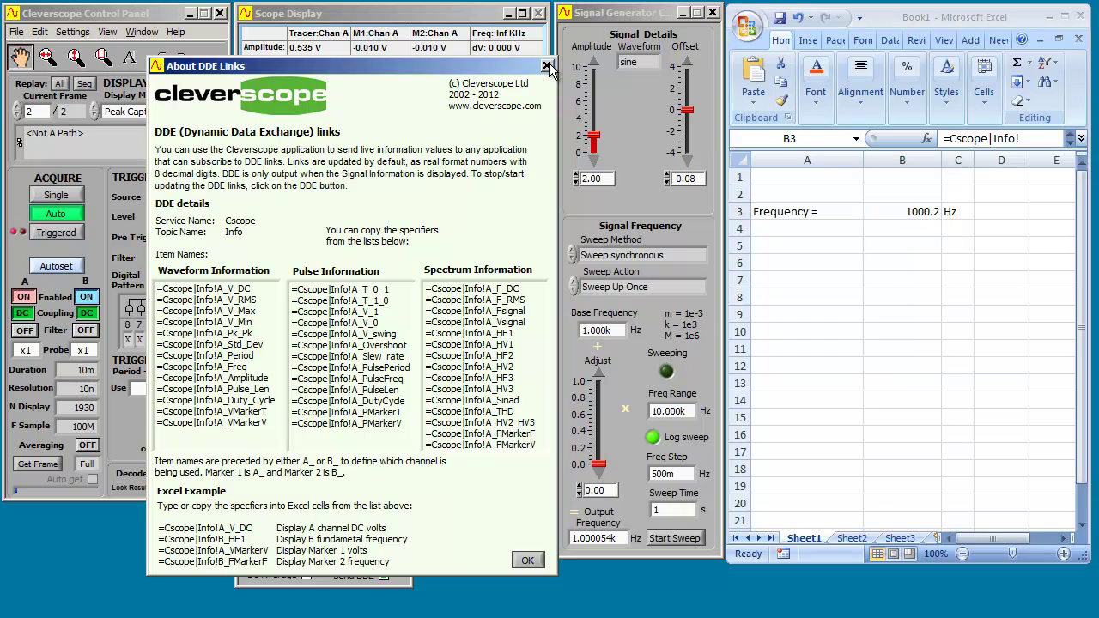
Step: Close the DDE links window and nudge the generator frequency just above 1 kHz
left_click(546, 66)
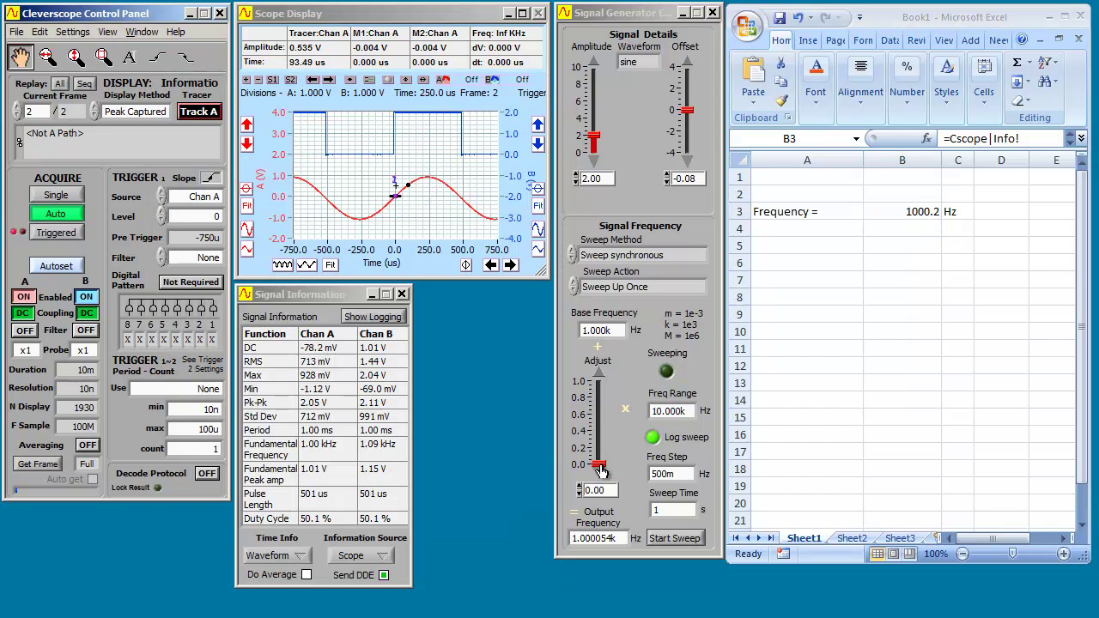
mouse_move(600, 468)
left_mouse_down()
mouse_move(603, 378)
mouse_move(600, 469)
left_mouse_up()
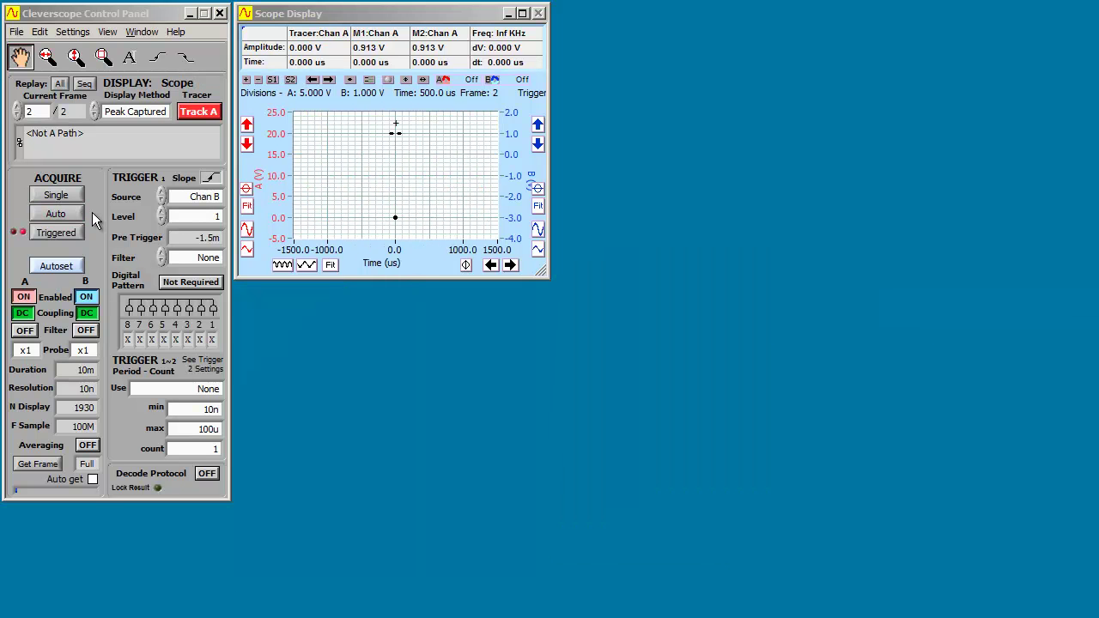
Step: Resume Auto acquisition and open the Signal Information and Sig Gen Controls windows
left_click(54, 215)
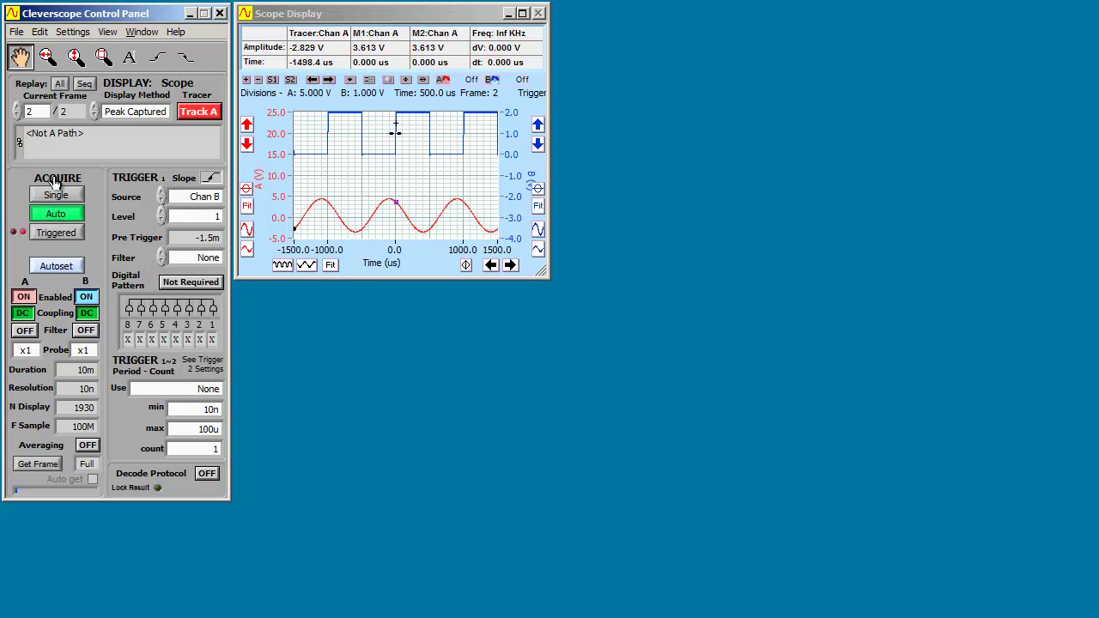
left_click(102, 34)
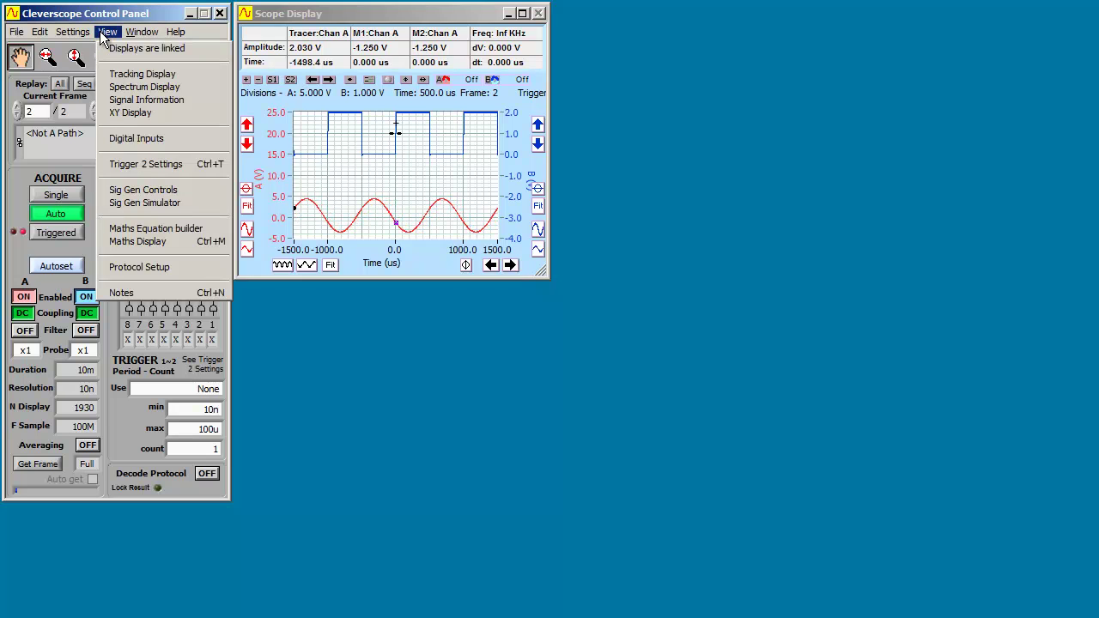
left_click(134, 101)
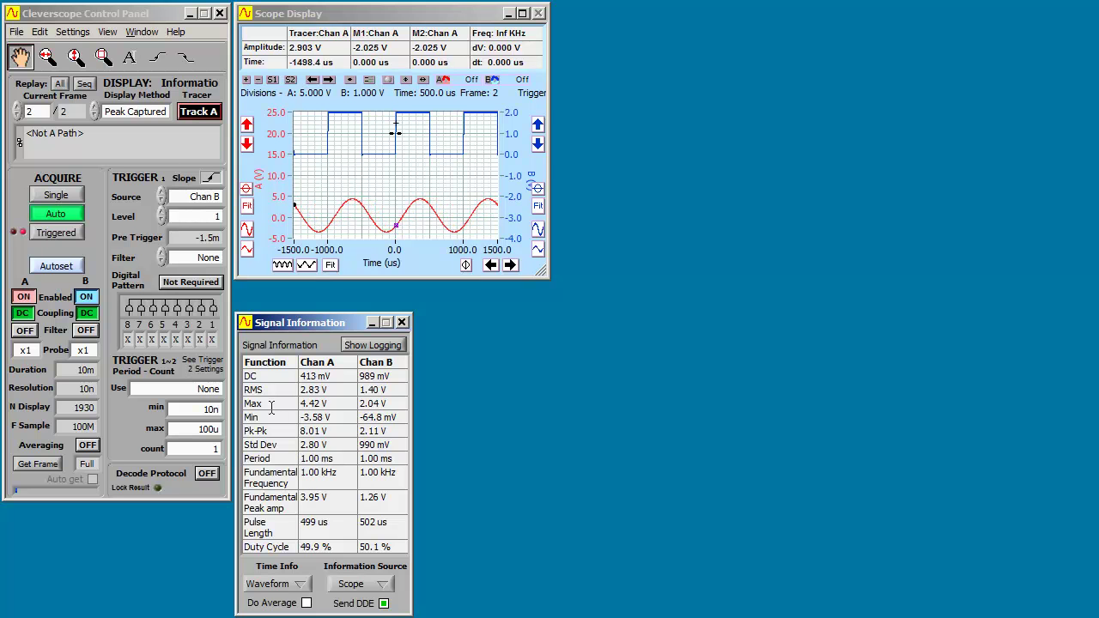
left_click(108, 36)
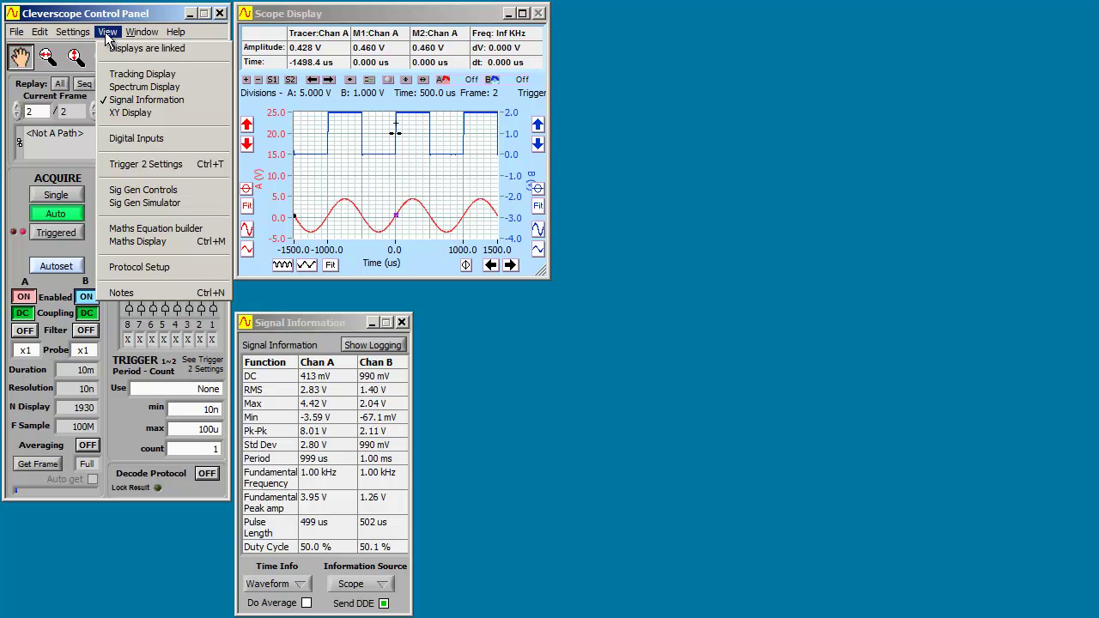
left_click(157, 191)
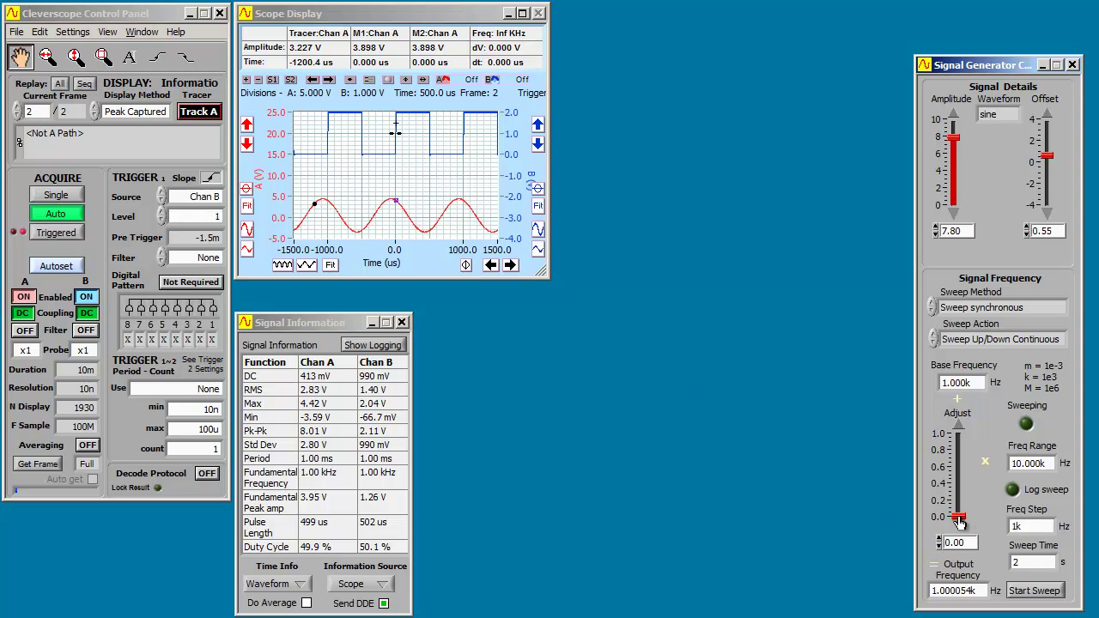
Step: Raise the generator to 3 kHz, stop Auto acquisition, and bring Signal Information forward at left
mouse_move(958, 516)
left_mouse_down()
mouse_move(960, 435)
mouse_move(963, 538)
left_mouse_up()
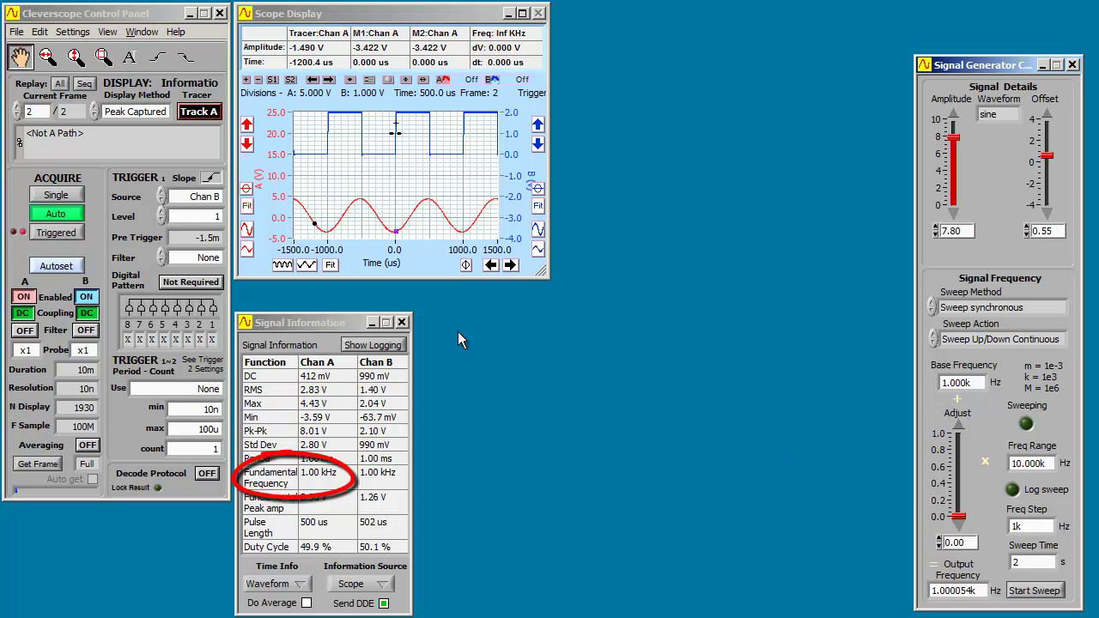
left_click_drag(350, 326, 117, 326)
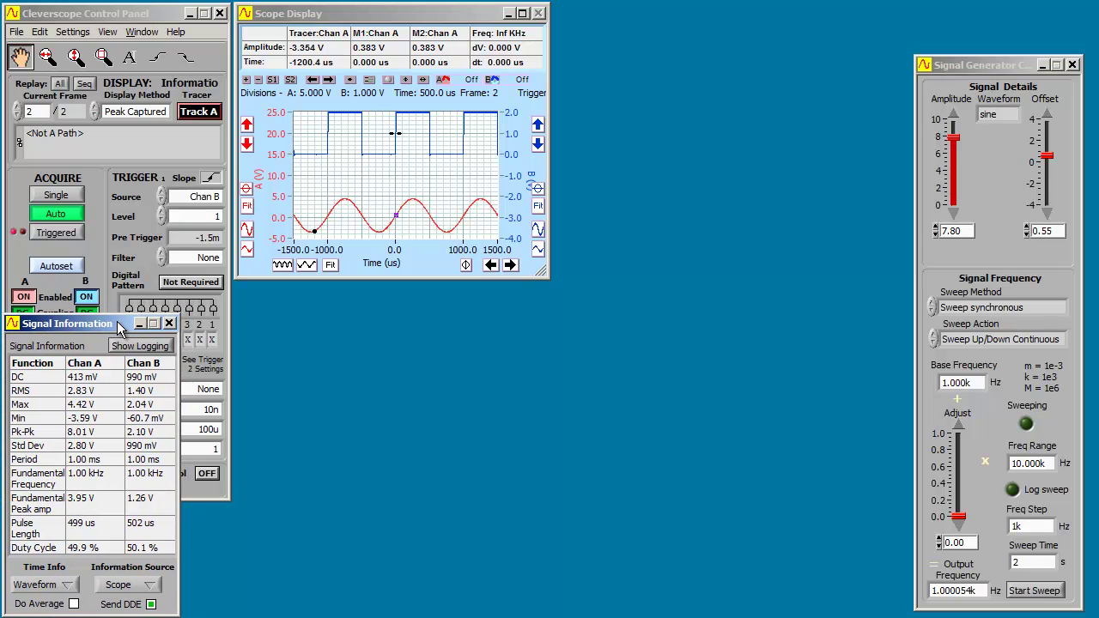
left_click(64, 216)
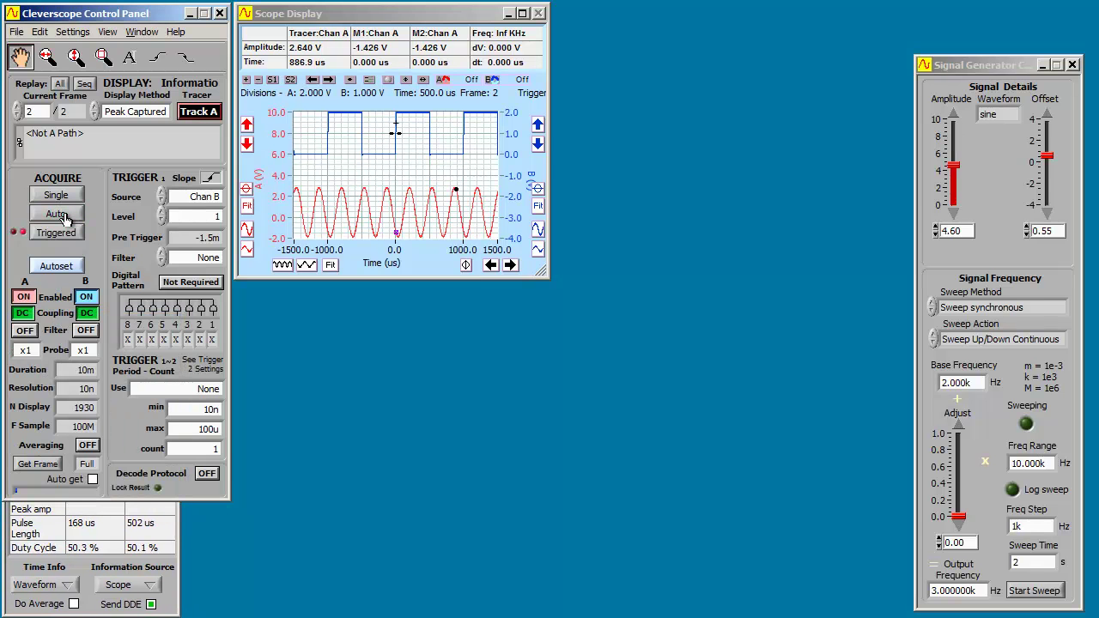
left_click(77, 568)
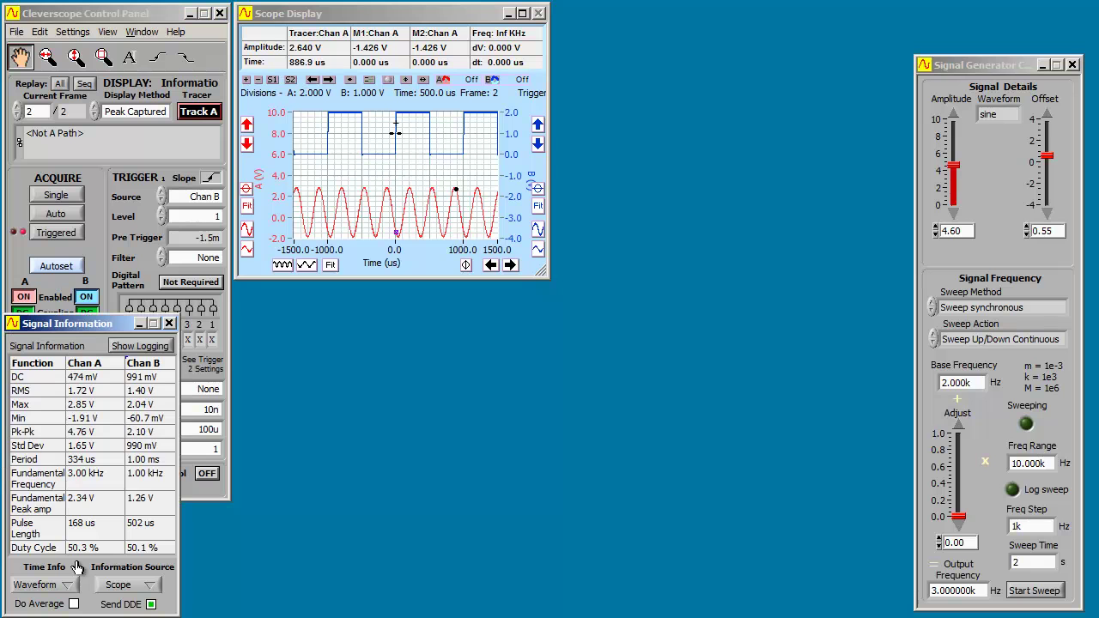
Step: Log to Excel file C:\Excel\test.xls with update interval 0, including the Freq measurement
left_click(140, 347)
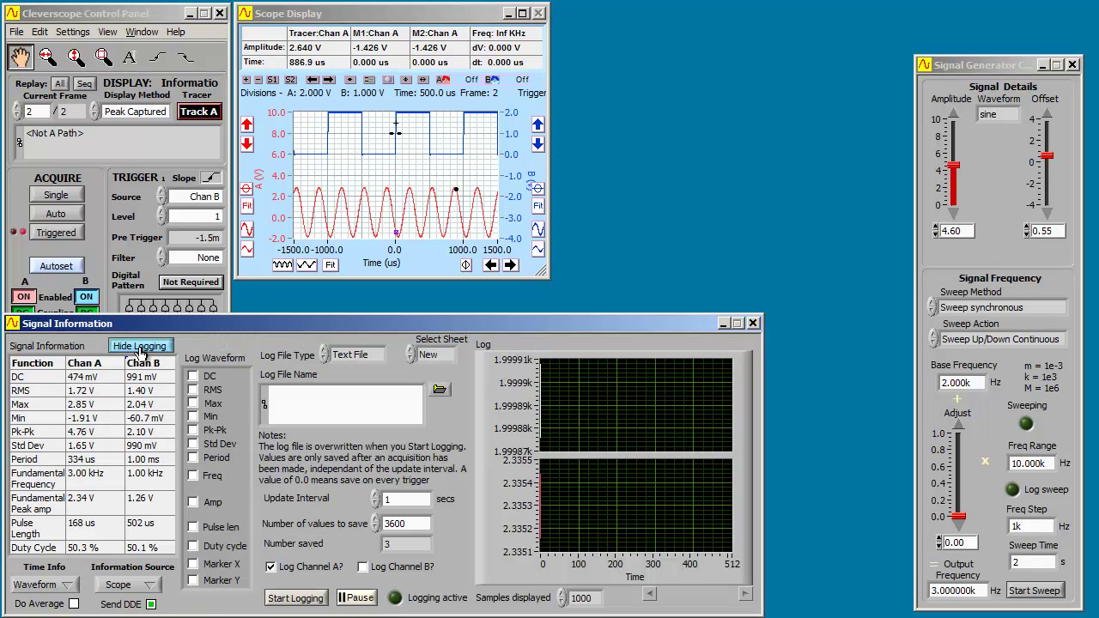
left_click(359, 354)
left_click(364, 367)
left_click(440, 391)
left_click_drag(429, 319, 573, 223)
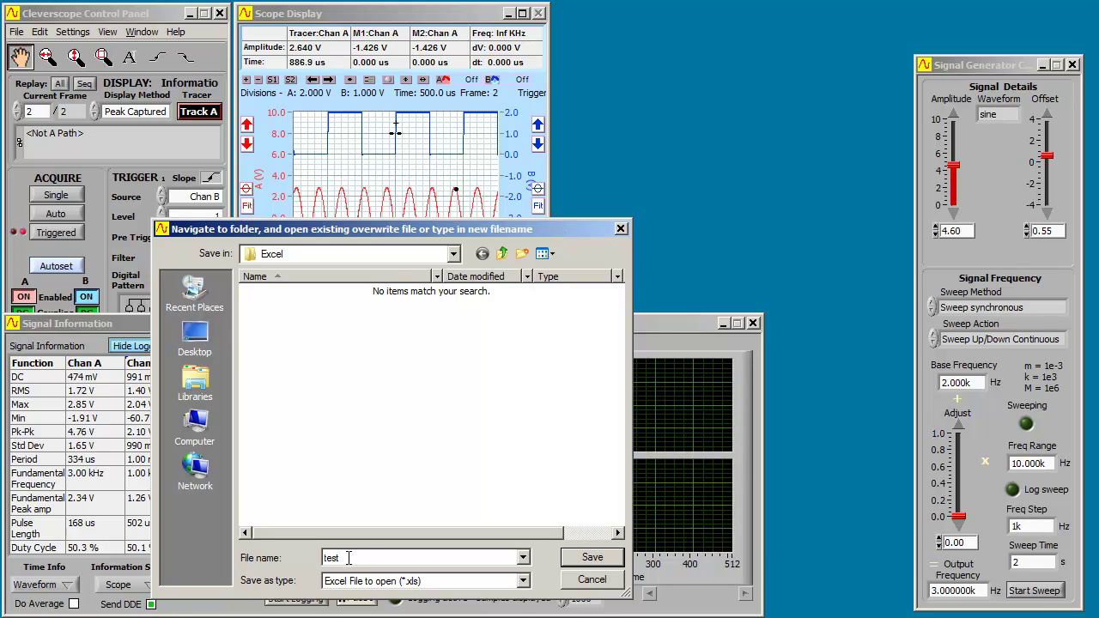
left_click(590, 558)
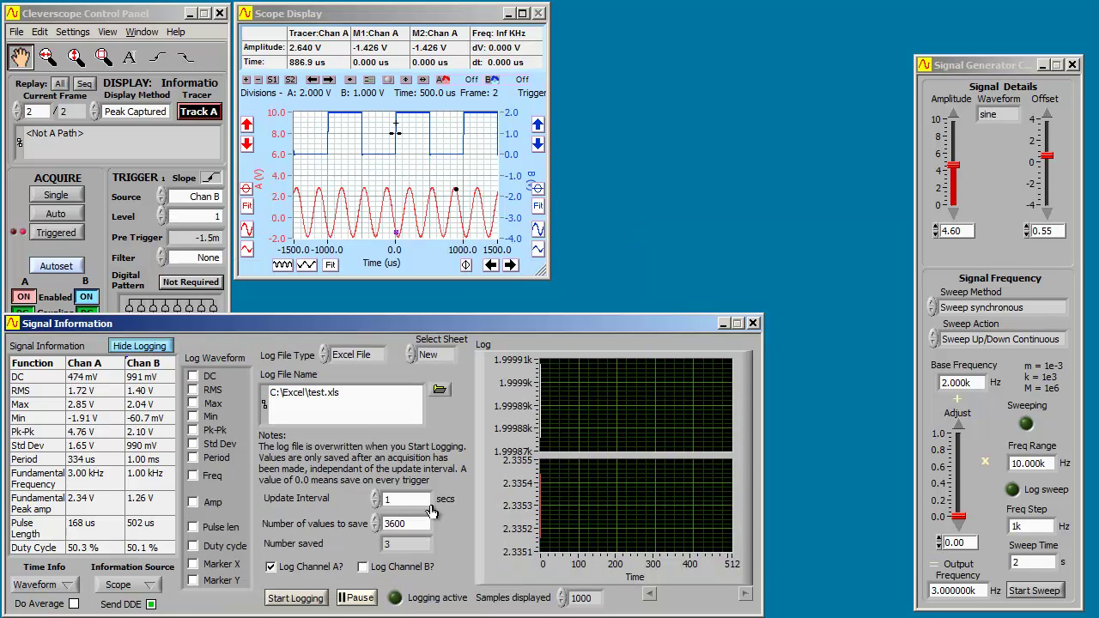
type("0")
left_click(194, 478)
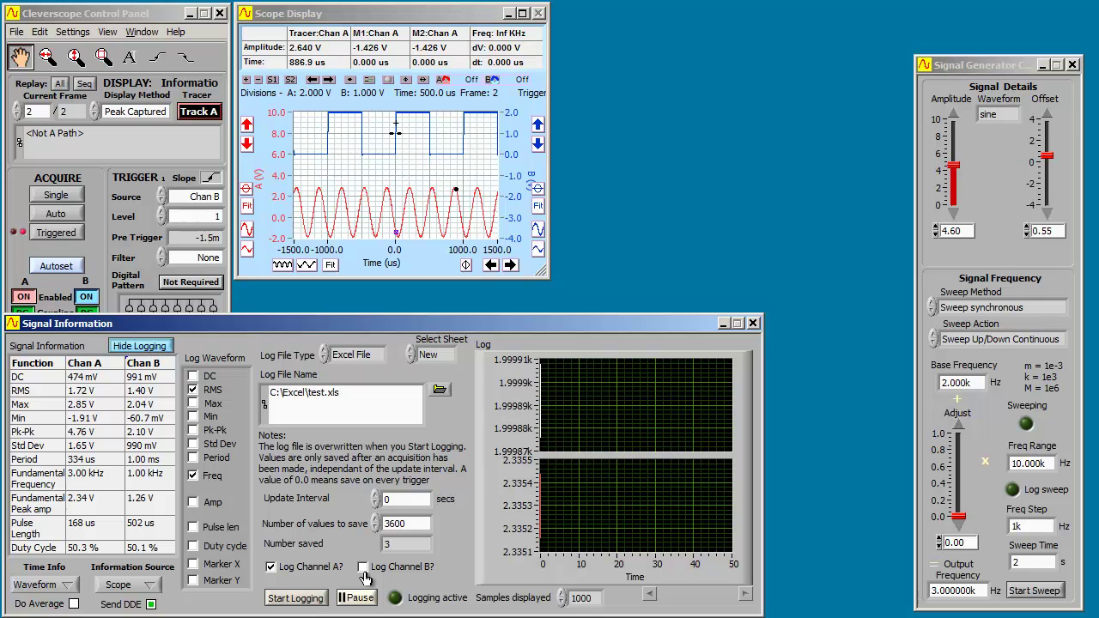
Step: Start logging to test.xls, start the generator frequency sweep, and resume Auto acquisition
left_click(295, 598)
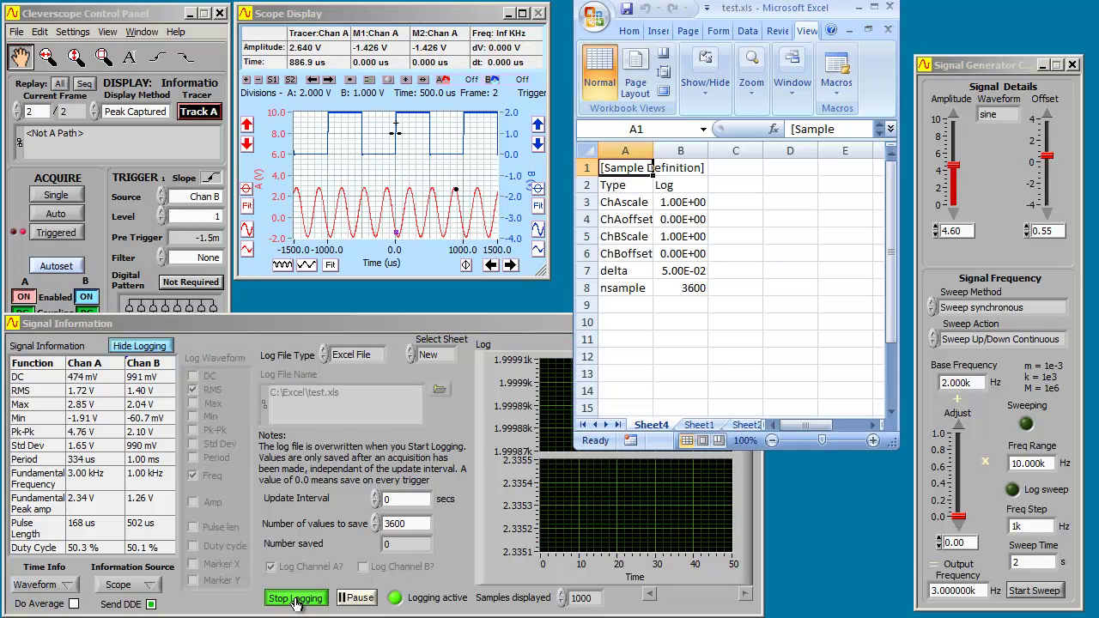
left_click(1033, 591)
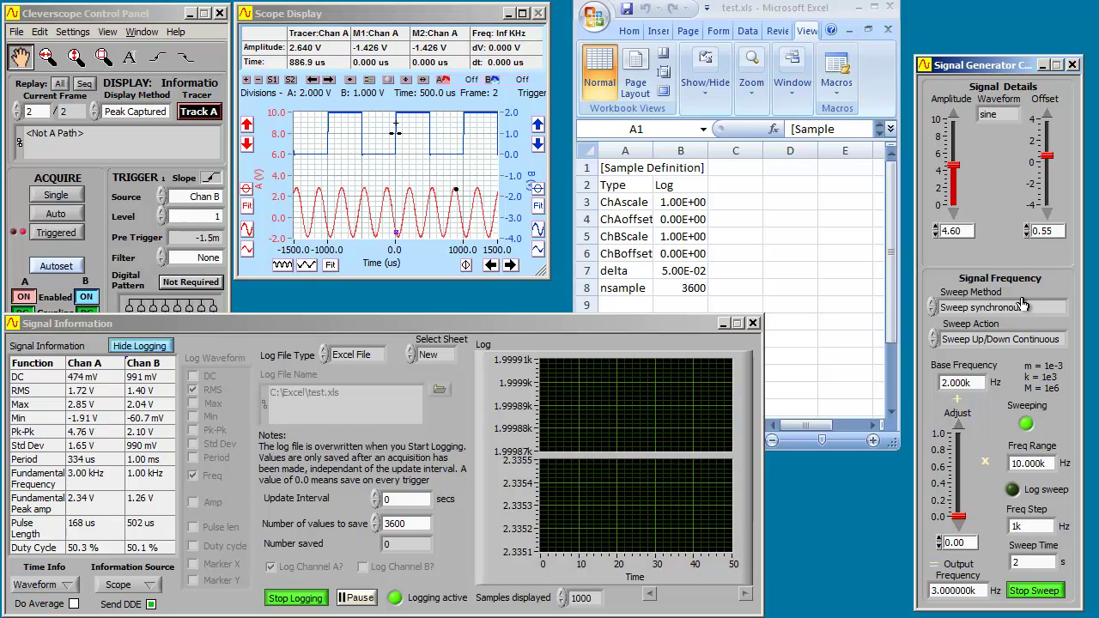
left_click(54, 214)
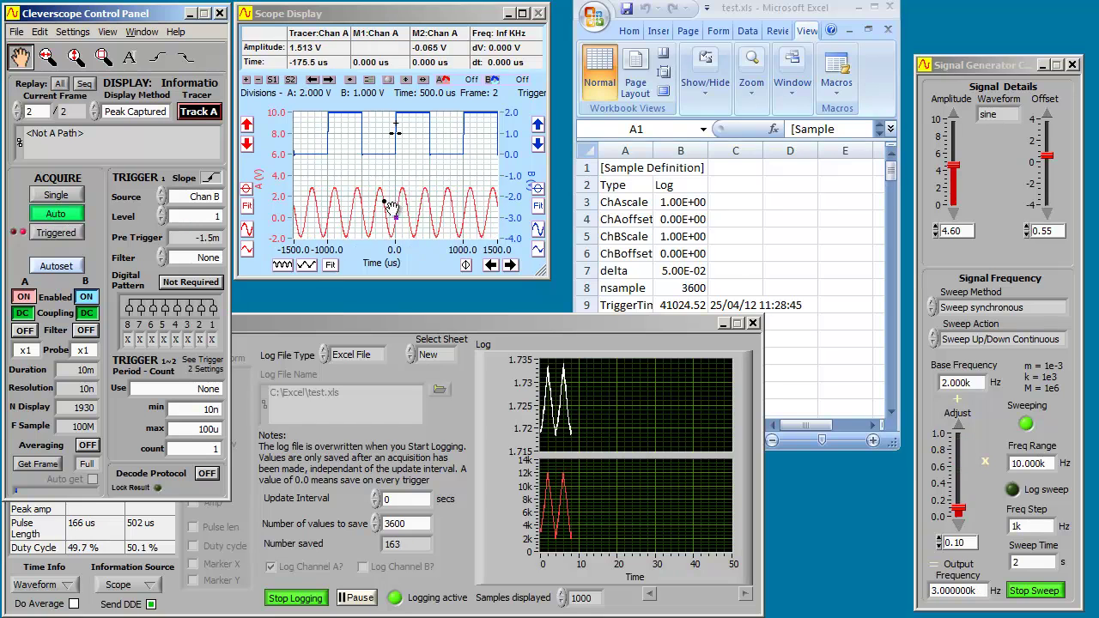
left_click_drag(890, 169, 890, 373)
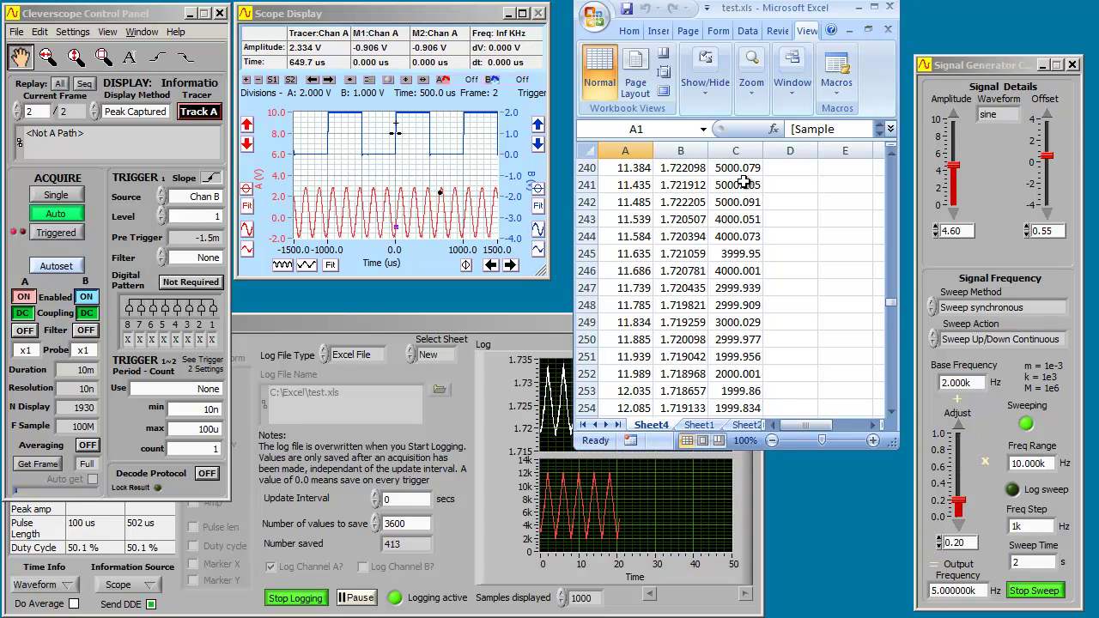
left_click_drag(890, 298, 901, 159)
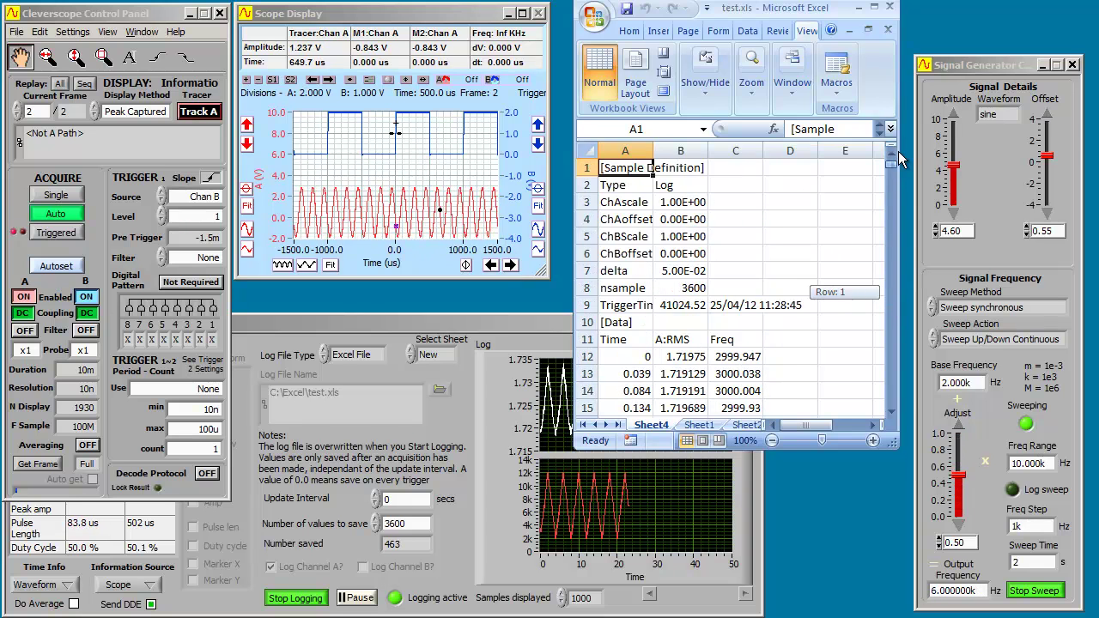
left_click(535, 316)
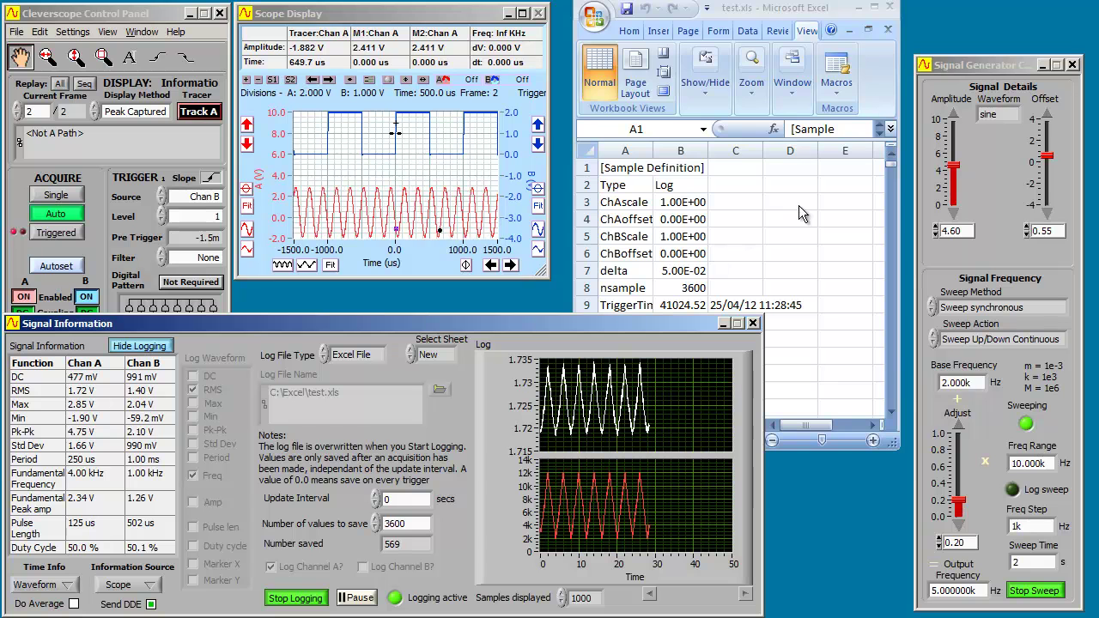
Step: Lower the generator signal amplitude by thirteen steps while logging runs
left_click(954, 213)
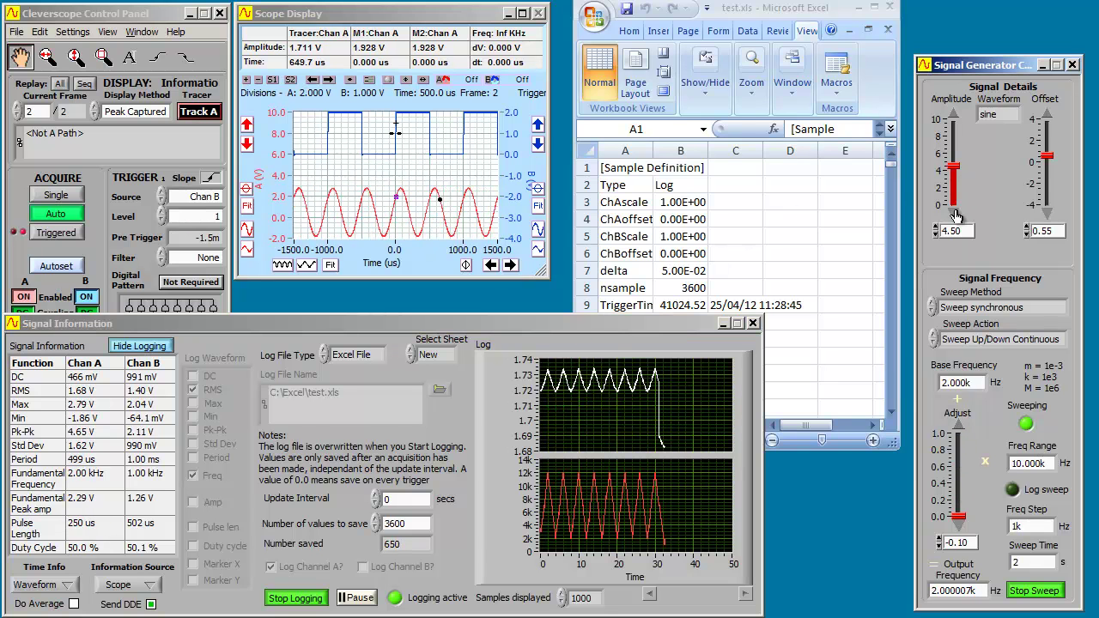
left_click(955, 215)
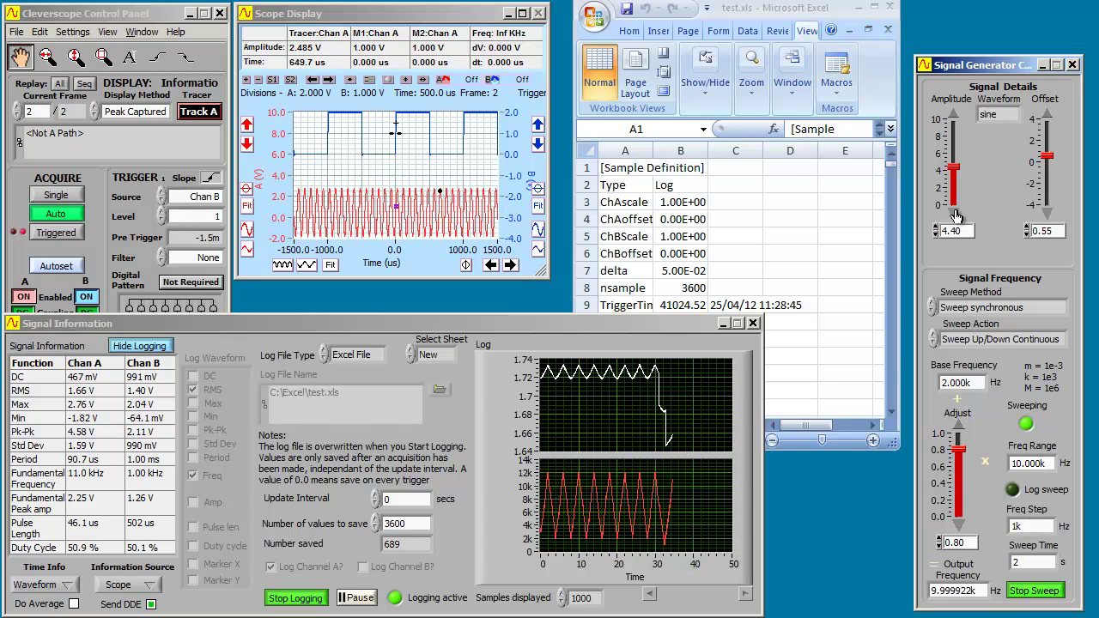
left_click(954, 215)
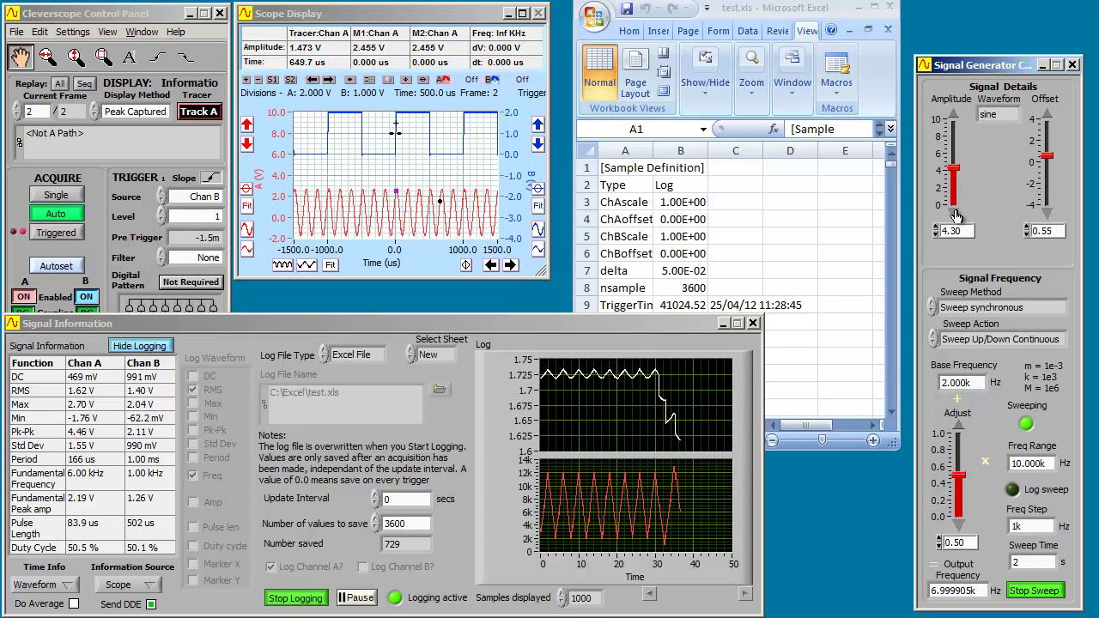
left_click(955, 216)
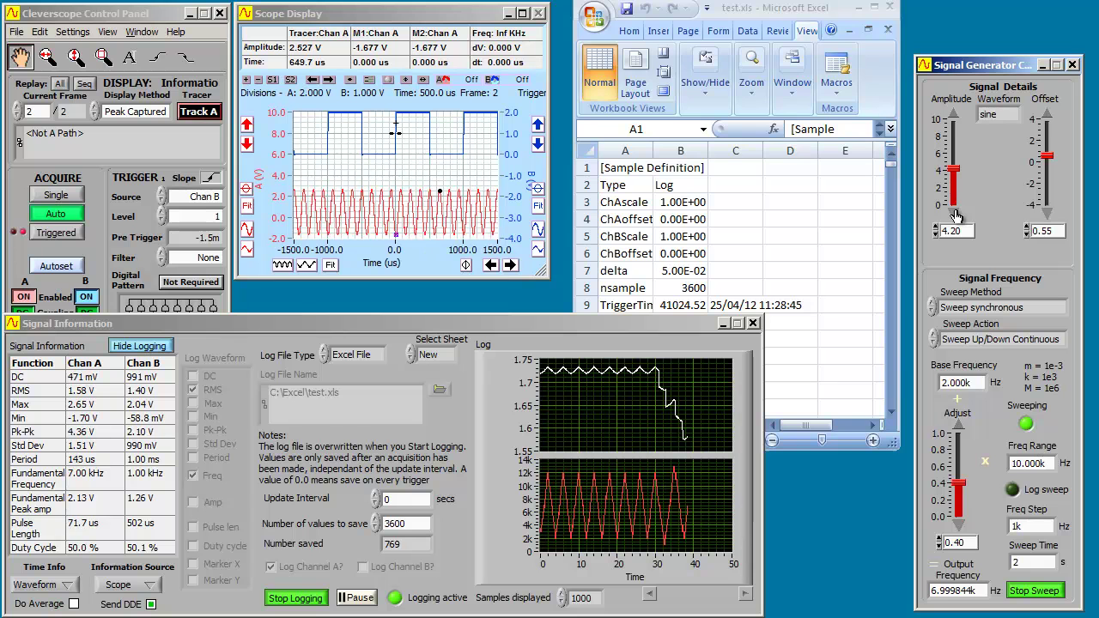
left_click(955, 215)
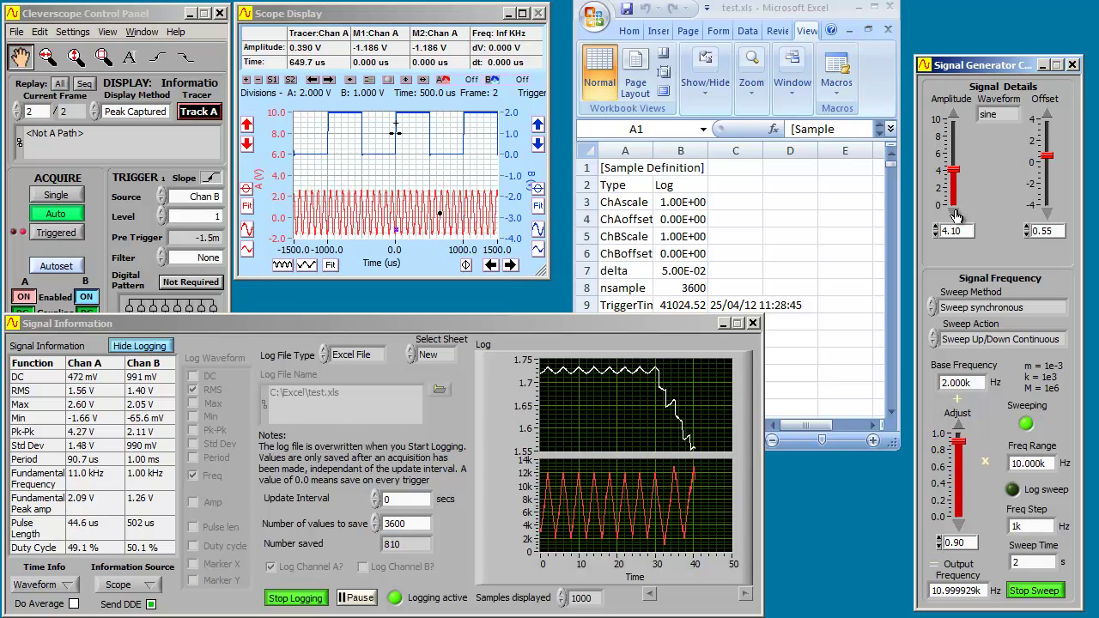
left_click(955, 216)
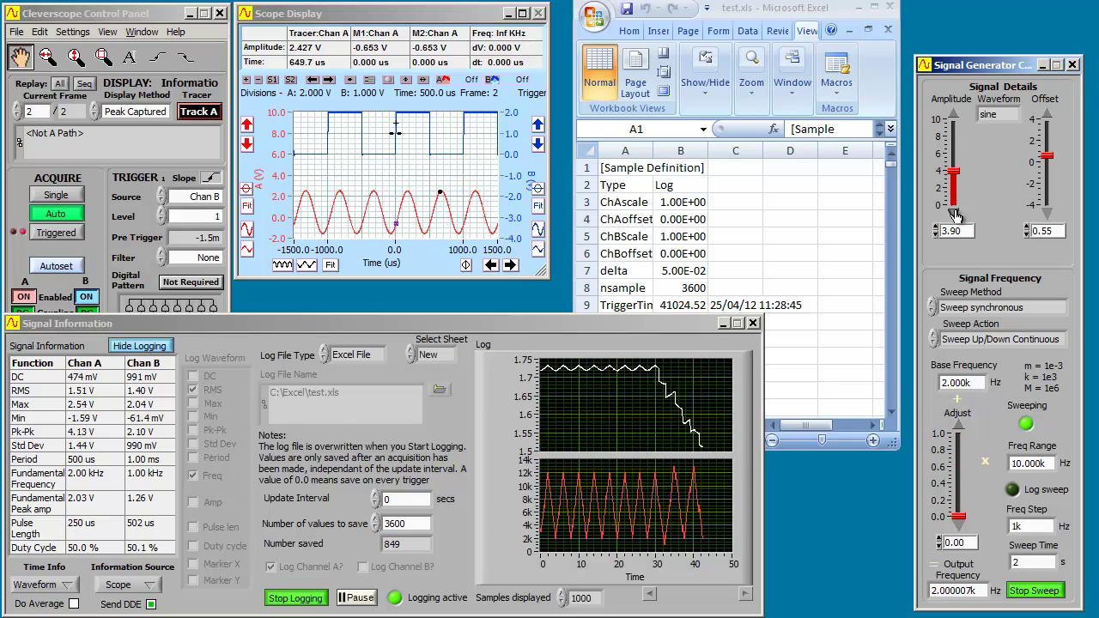
left_click(954, 216)
left_click(955, 216)
left_click(955, 217)
left_click(955, 216)
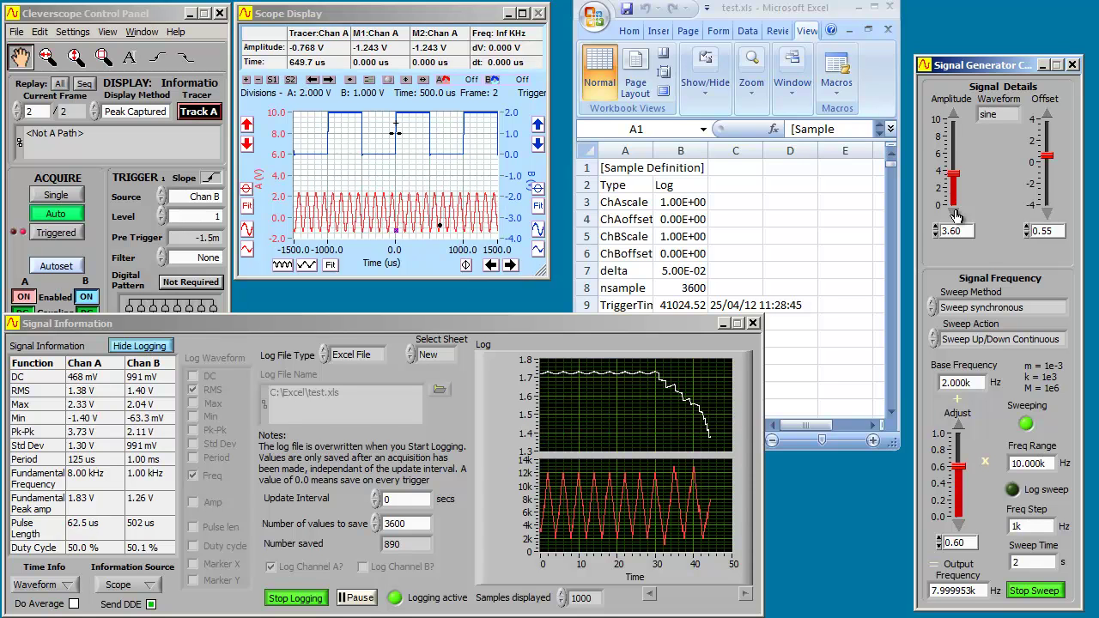
left_click(955, 217)
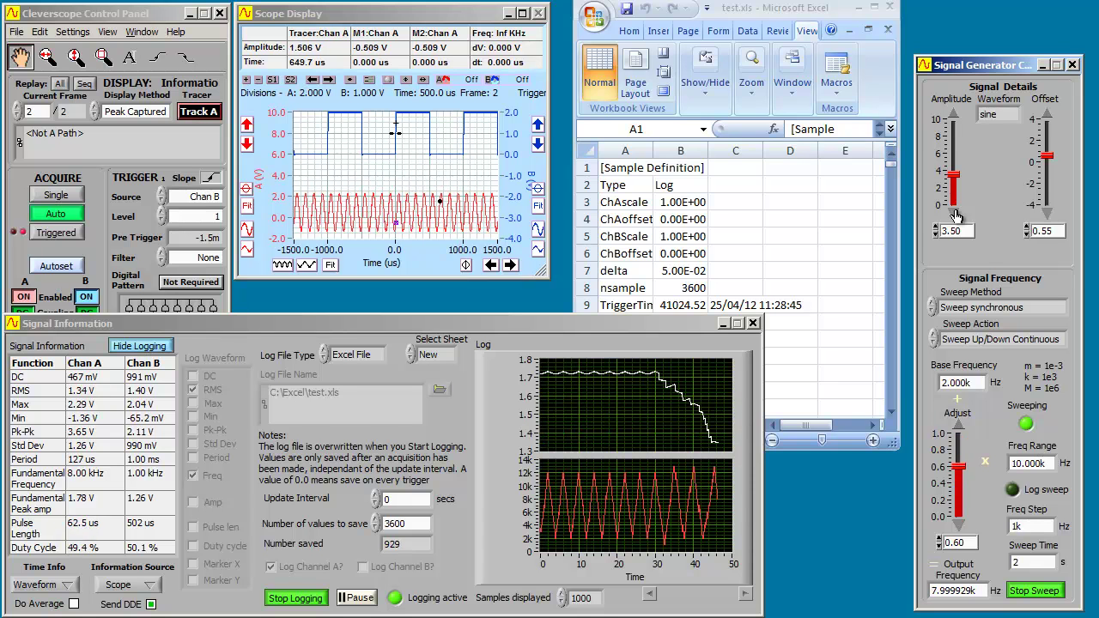
left_click(955, 217)
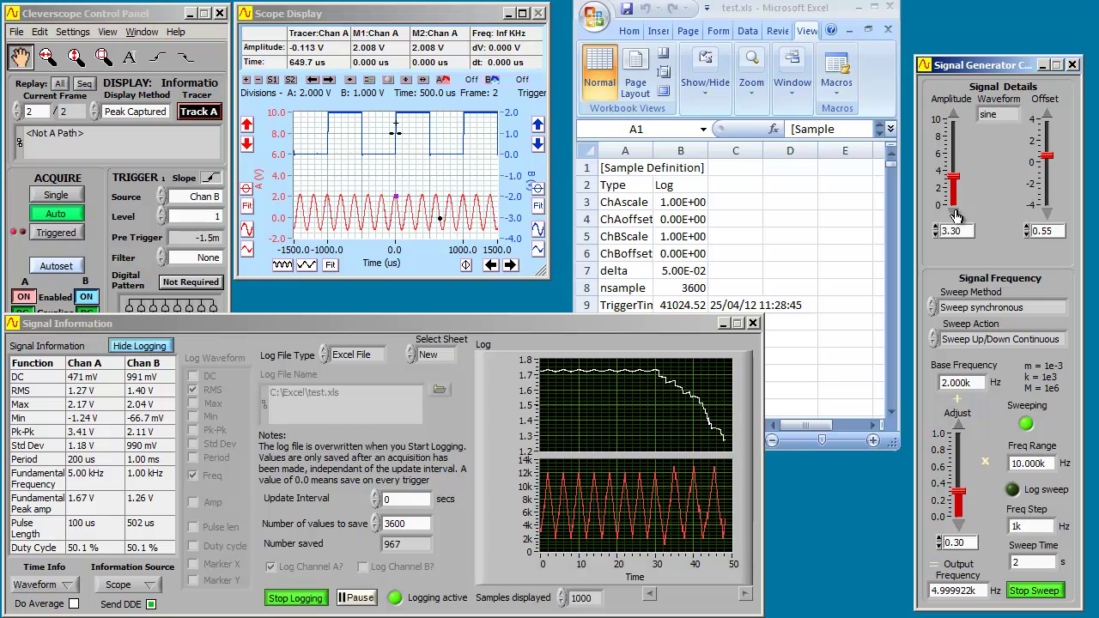
left_click(955, 216)
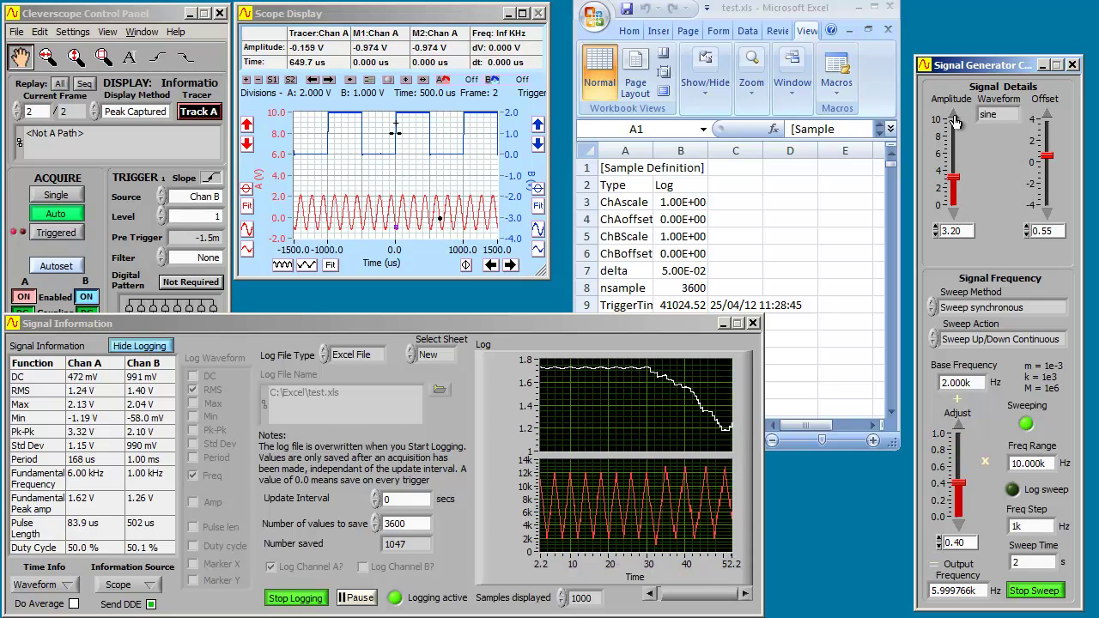
Step: Raise the generator signal amplitude back up by seven steps
left_click(955, 123)
left_click(955, 123)
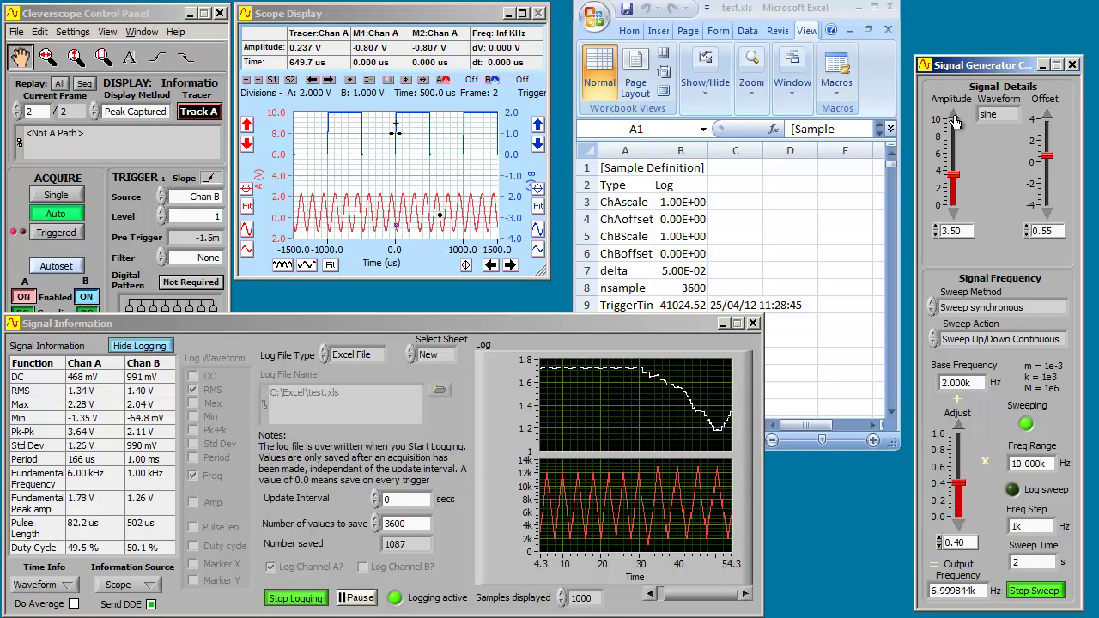
left_click(955, 123)
left_click(956, 122)
left_click(955, 122)
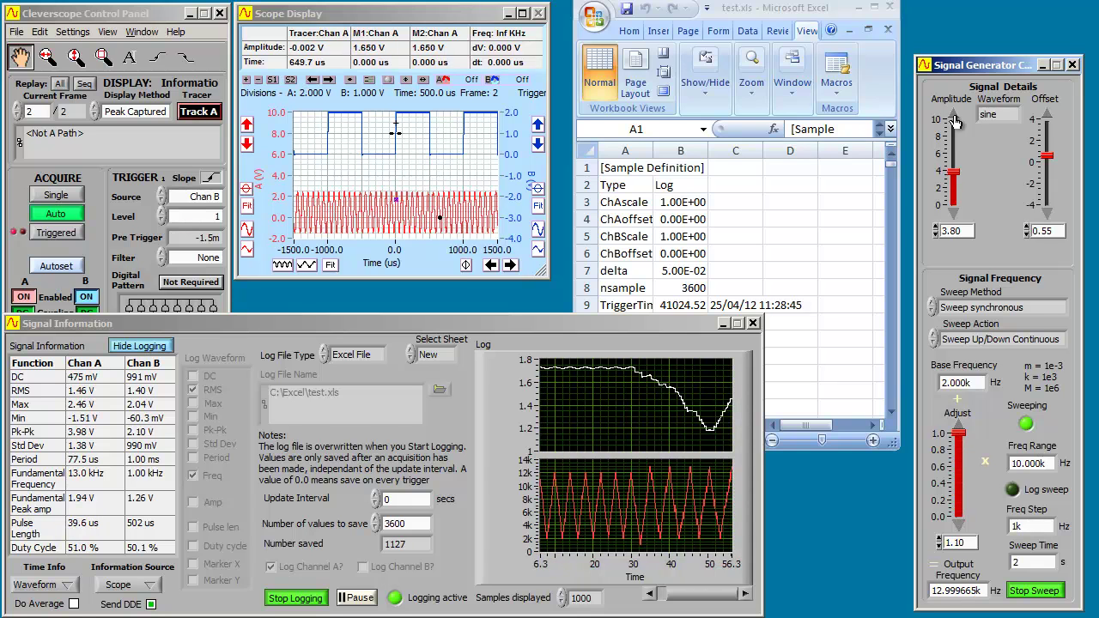
left_click(956, 123)
left_click(955, 123)
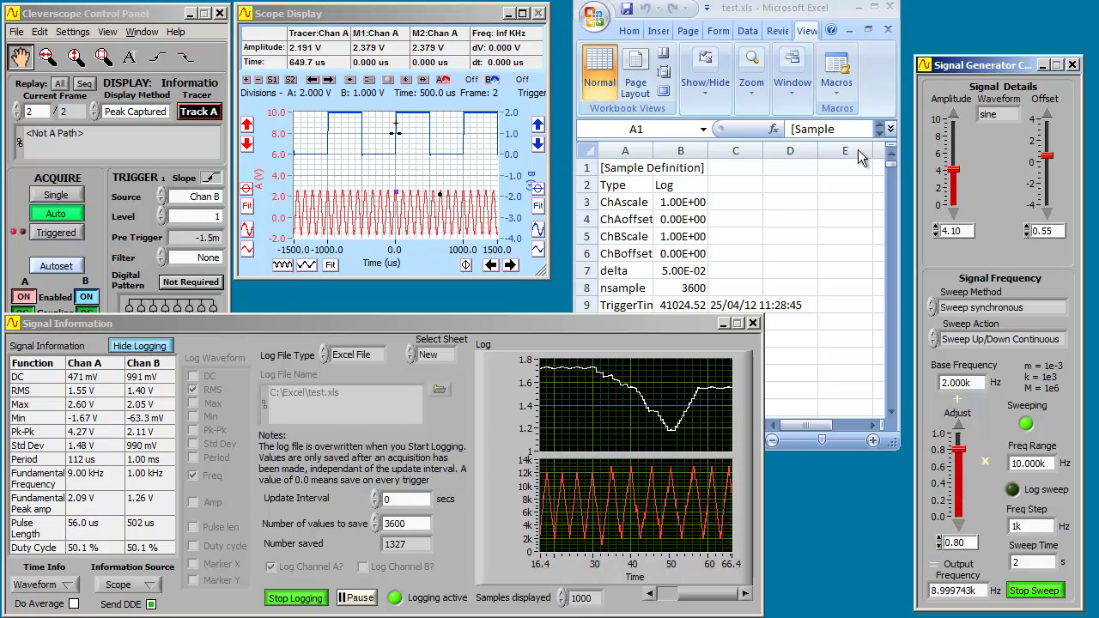
Step: Stop logging and Auto acquisition, then bring the test.xls workbook to the front
left_click(275, 601)
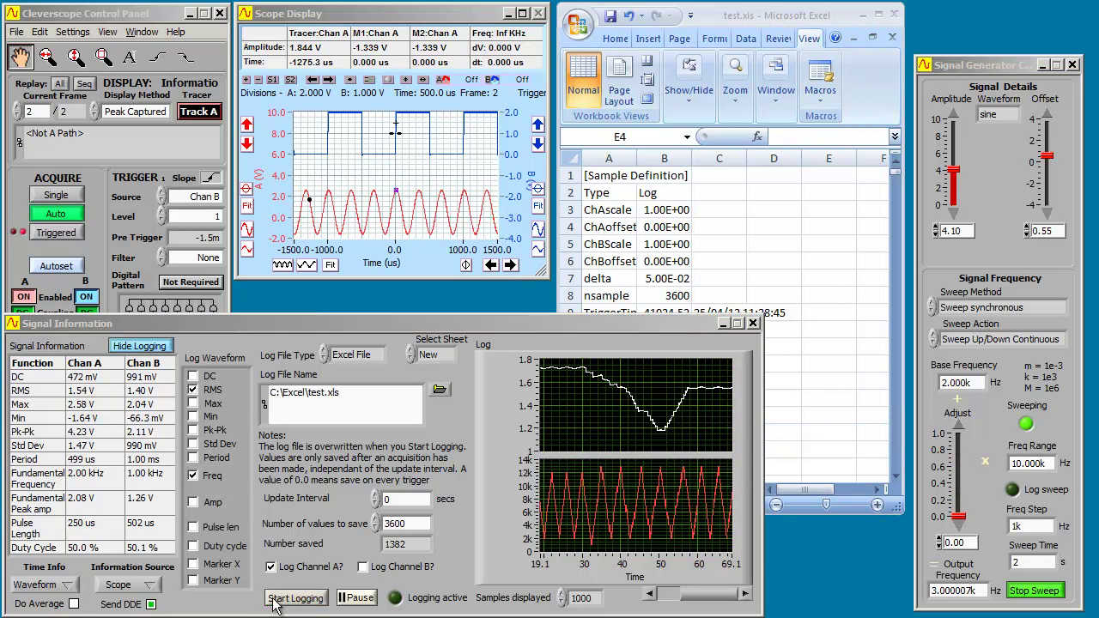
left_click(58, 215)
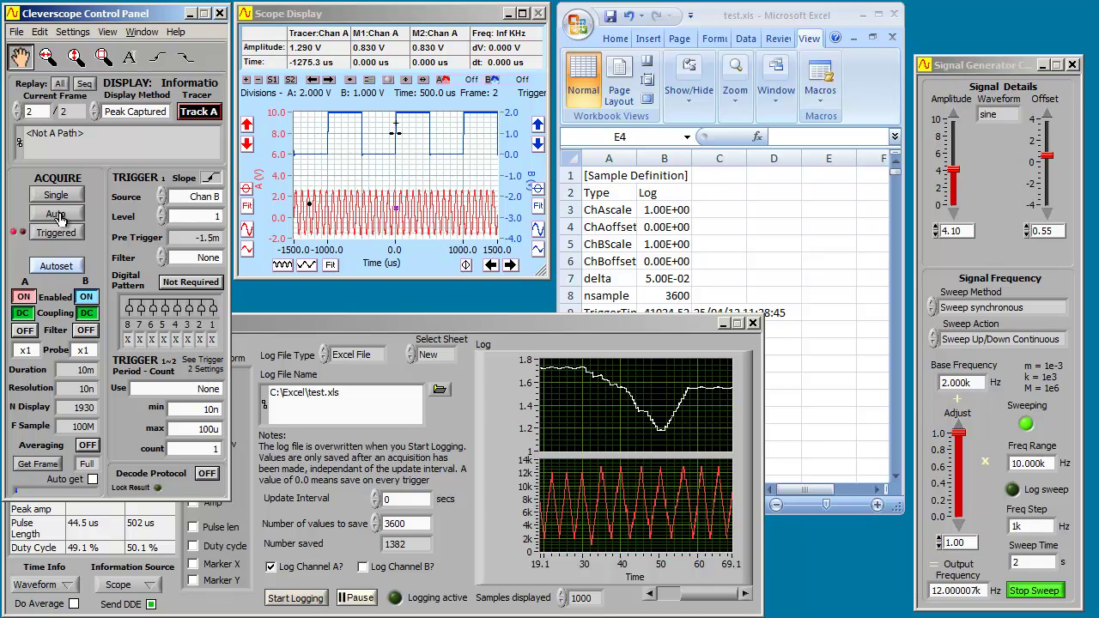
left_click(728, 24)
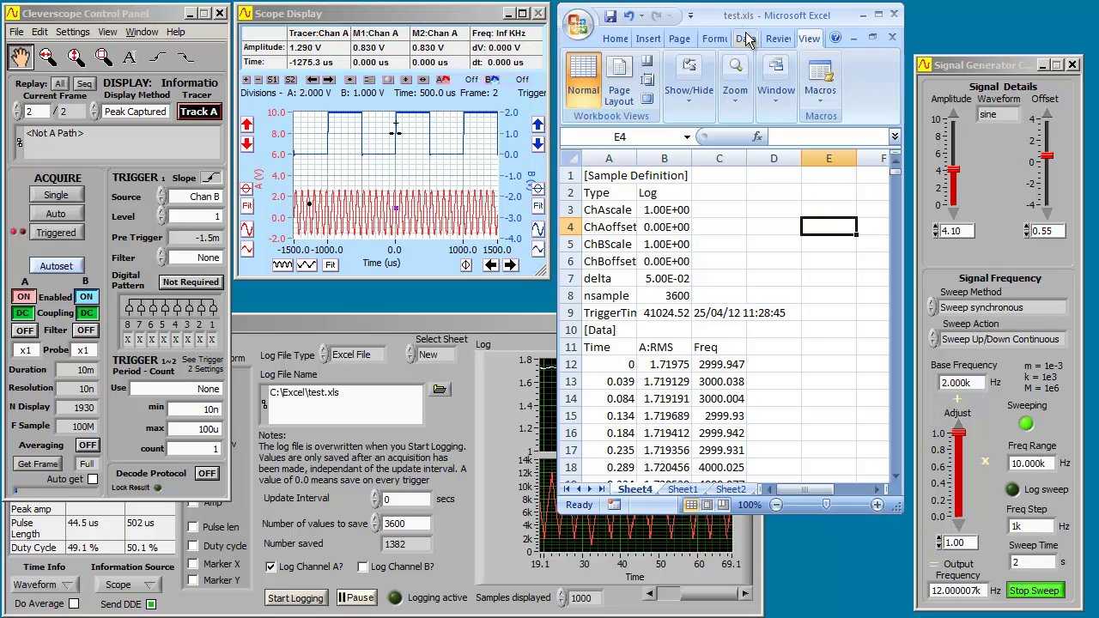
Step: Set the test.xls worksheet zoom to 75%
left_click(730, 88)
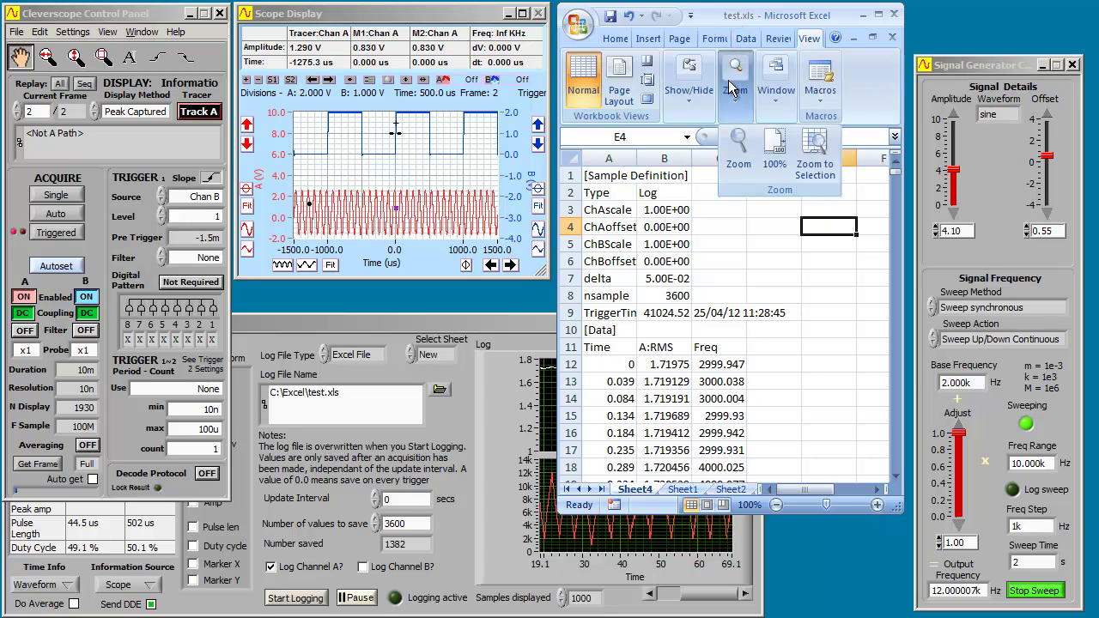
left_click(736, 163)
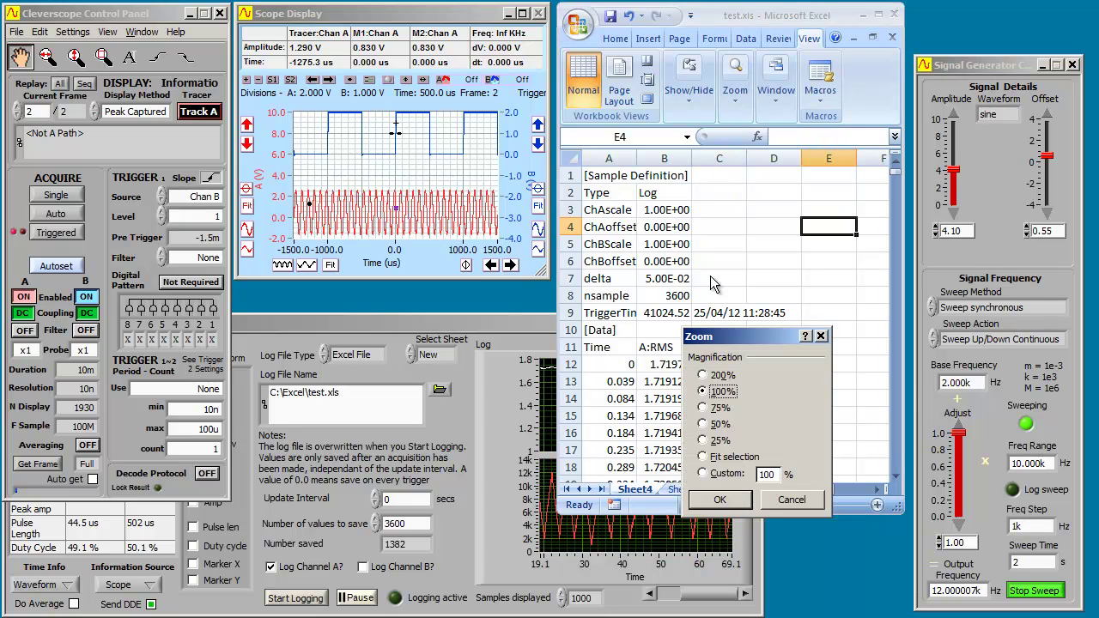
left_click(704, 409)
left_click(716, 500)
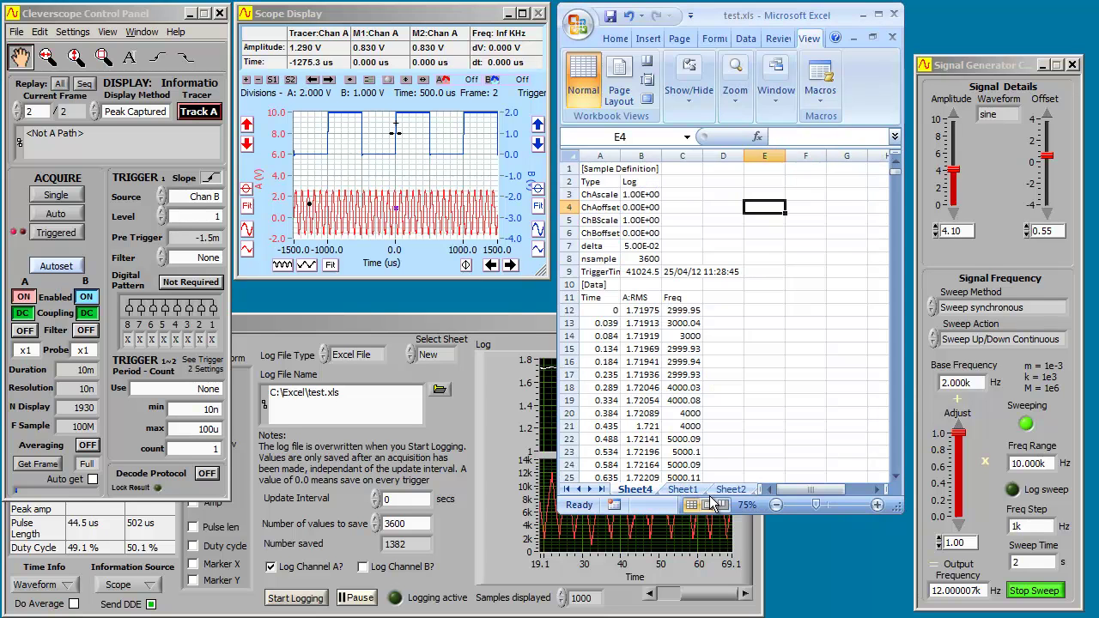
Step: Move and widen the Excel window, then select cells A11 through C1393
left_click_drag(756, 18, 220, 22)
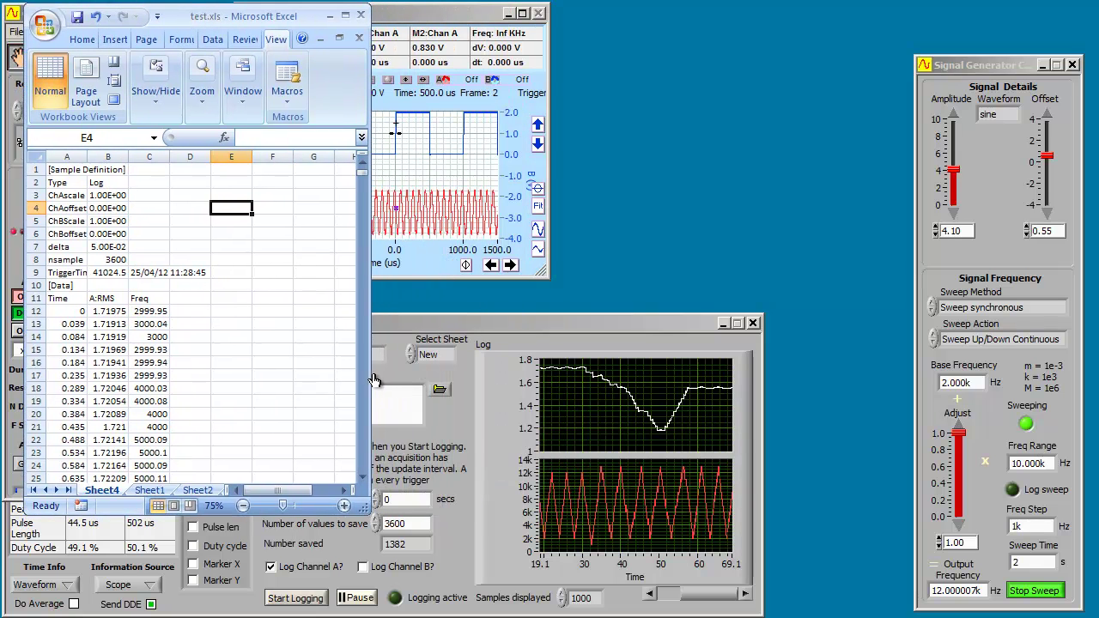
left_click_drag(369, 373, 609, 381)
left_click(56, 296)
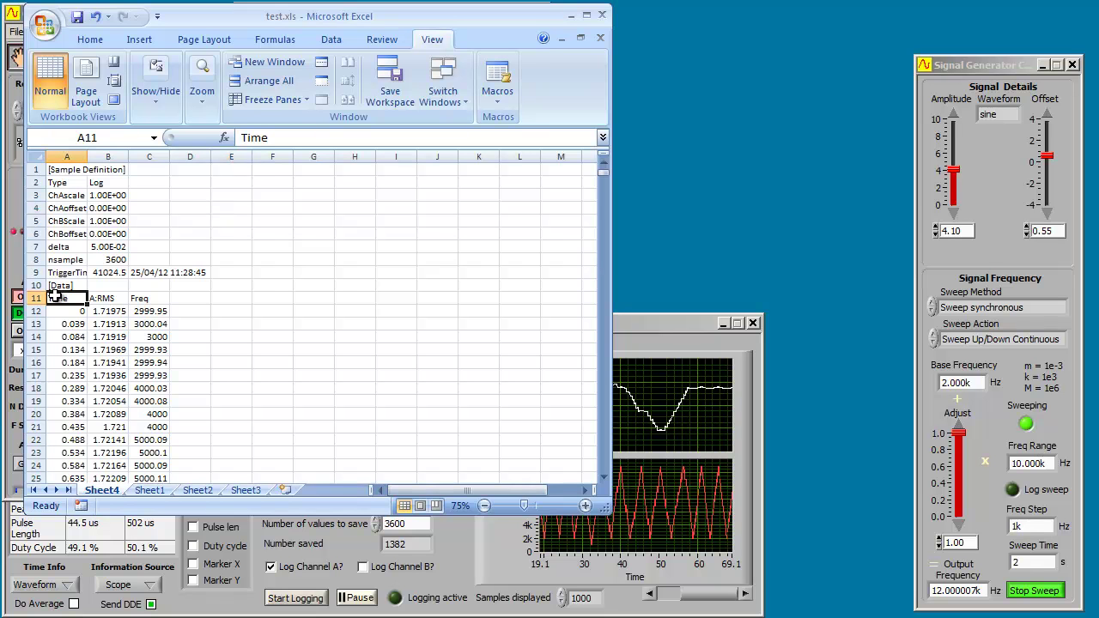
left_click_drag(601, 173, 601, 485)
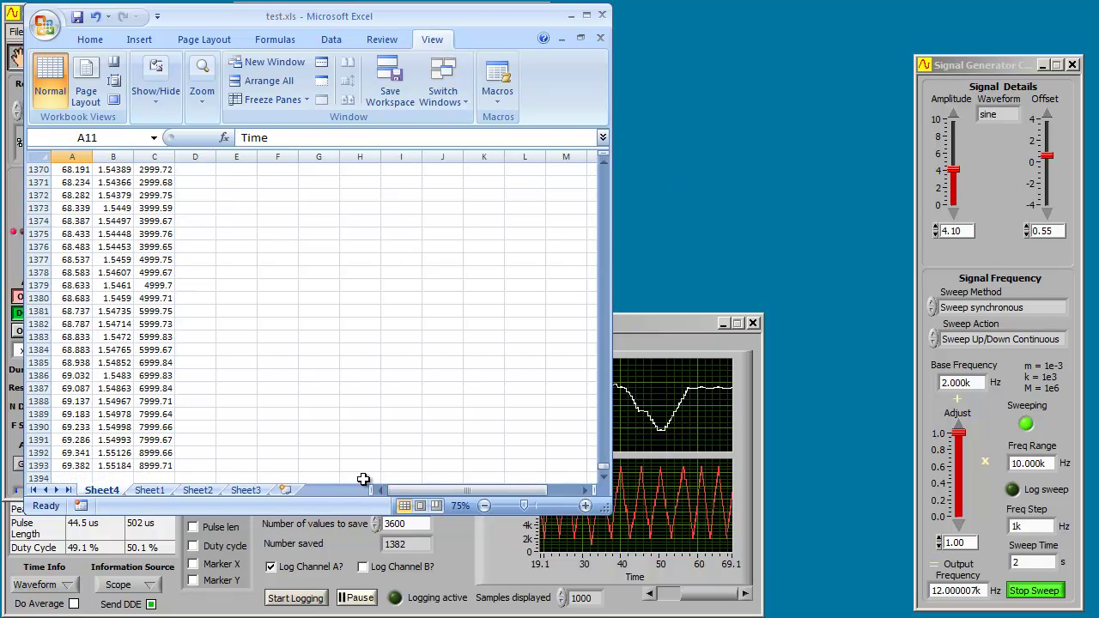
left_click(152, 466, "shift")
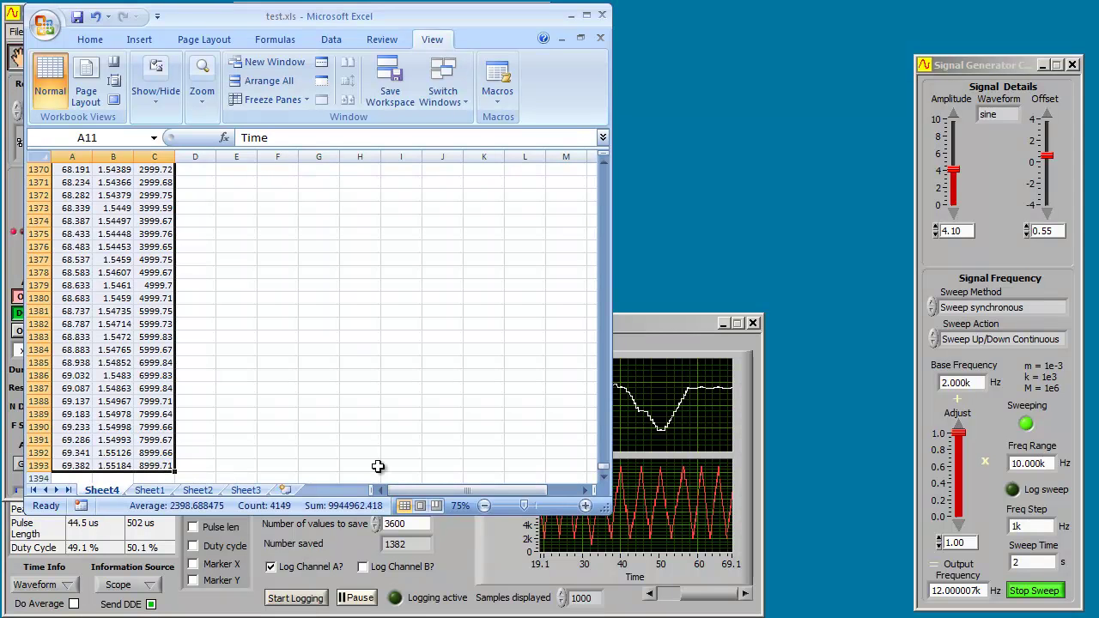
left_click_drag(604, 472, 622, 167)
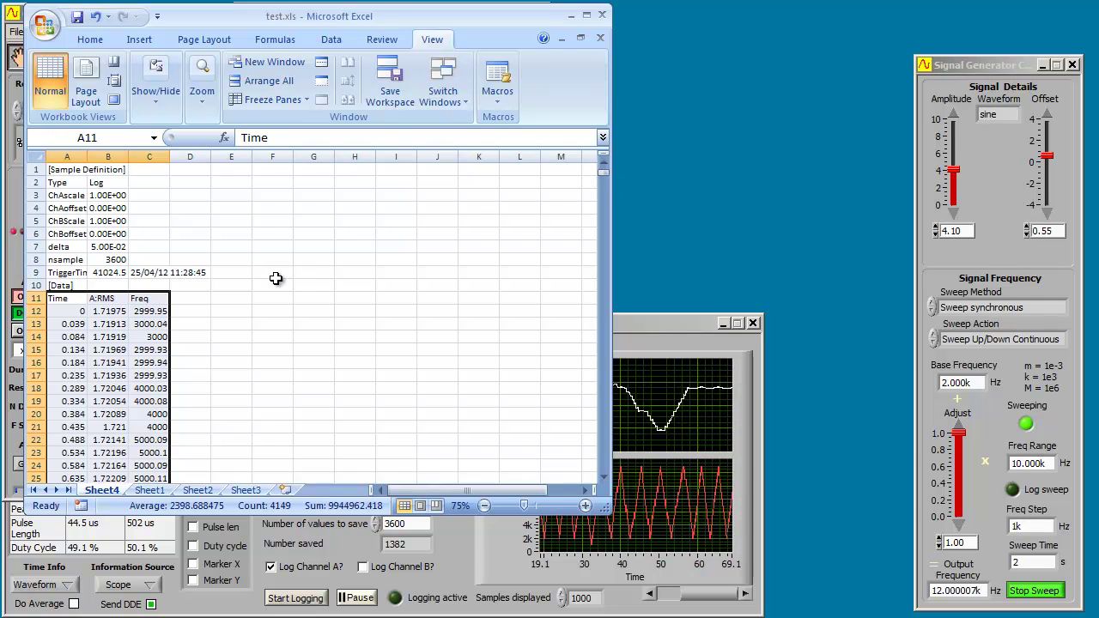
Step: Insert a smooth-line XY scatter of A:RMS and Freq versus Time, positioned beside the data
left_click(141, 40)
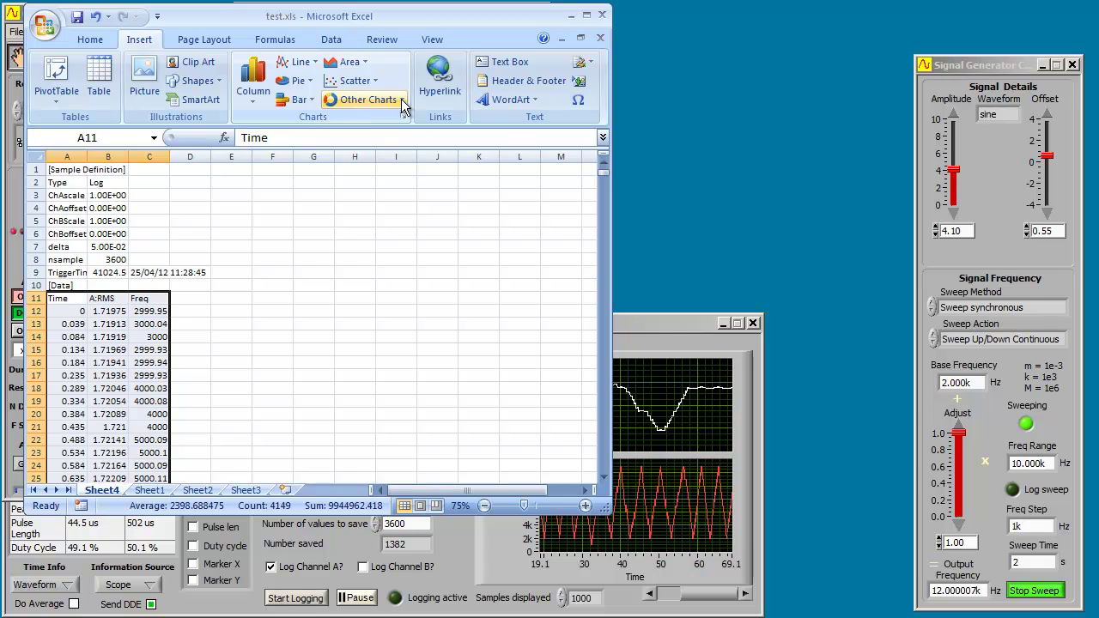
left_click(375, 85)
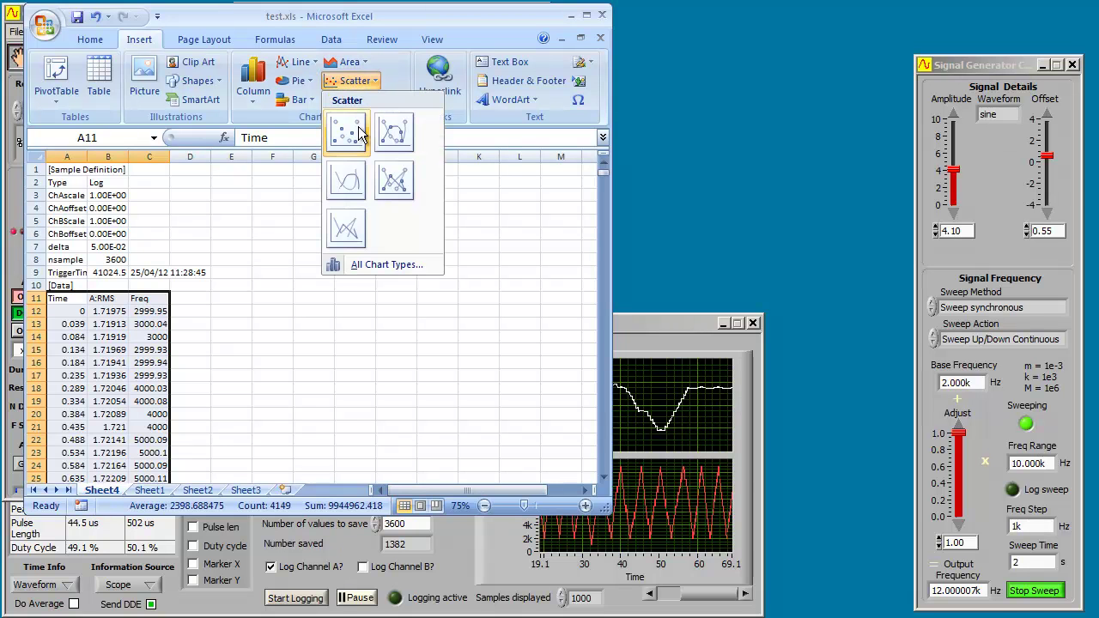
left_click(349, 181)
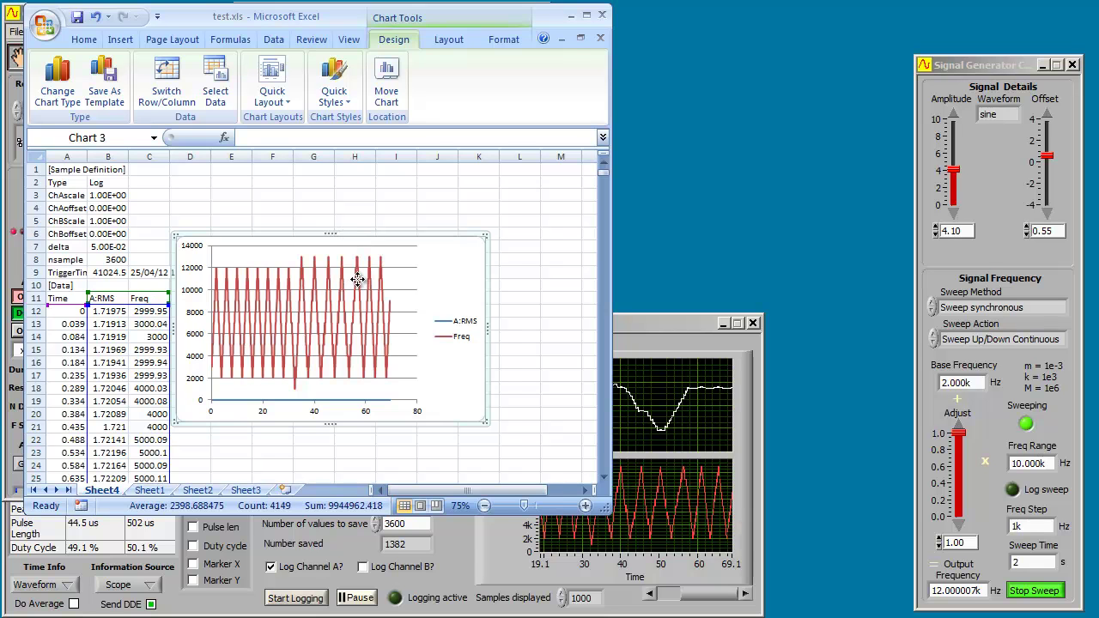
left_click_drag(361, 277, 380, 322)
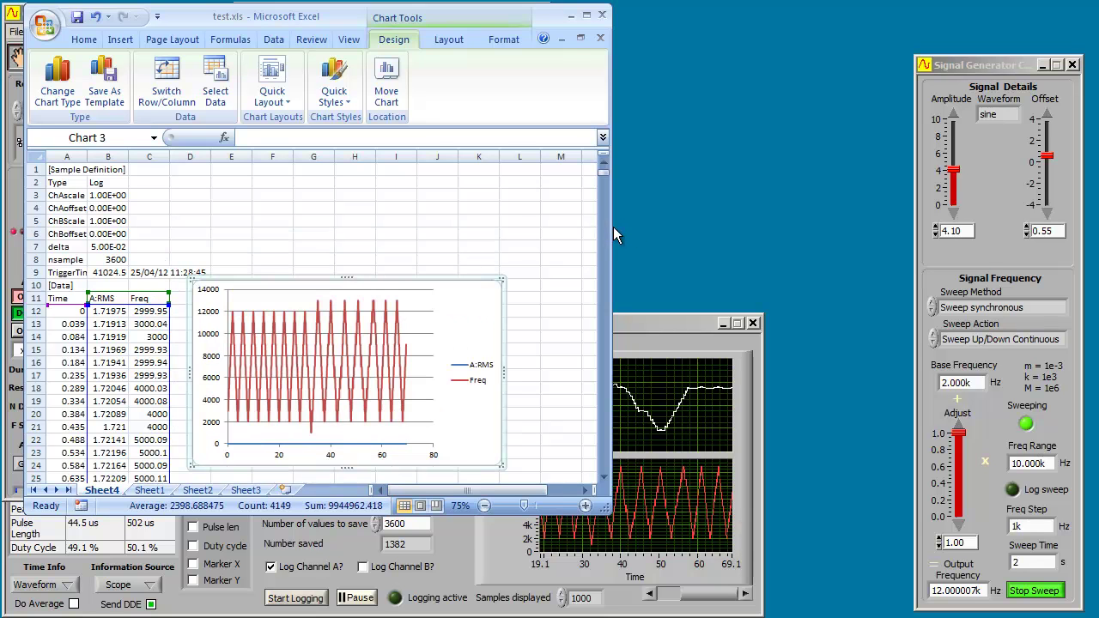
left_click_drag(611, 226, 494, 228)
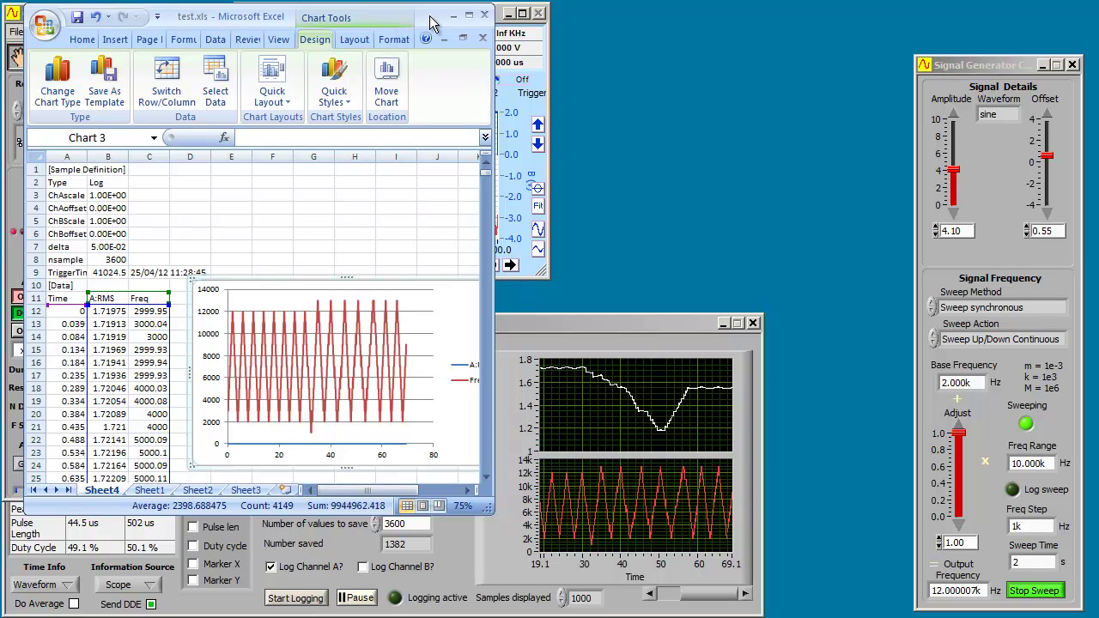
Step: Close Excel, choosing Yes to save the changes to test.xls
left_click_drag(431, 23, 959, 17)
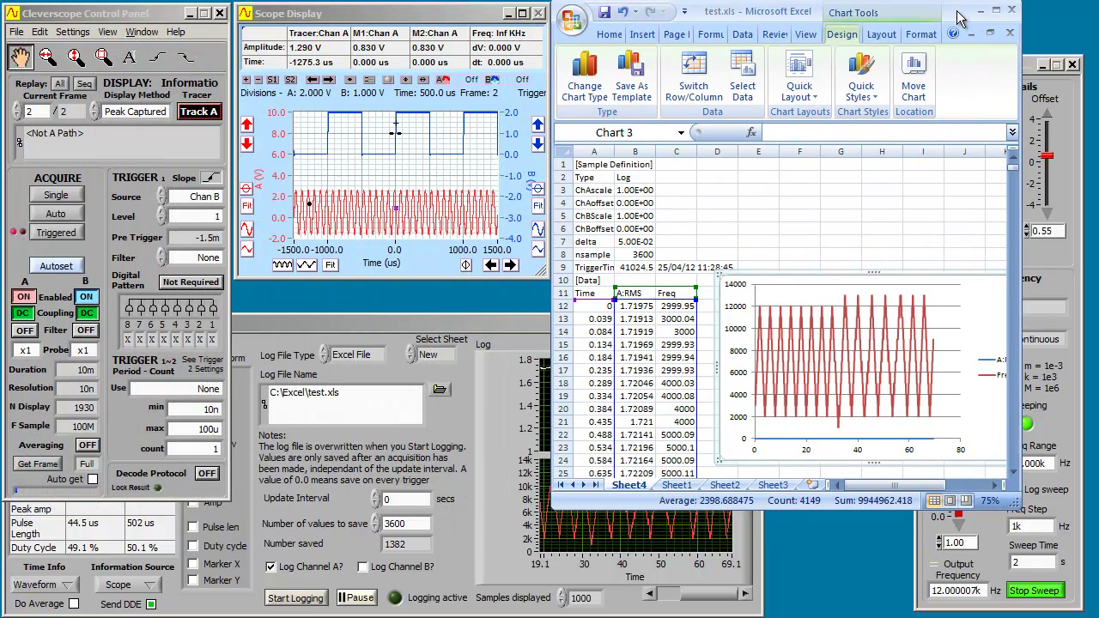
left_click(1011, 12)
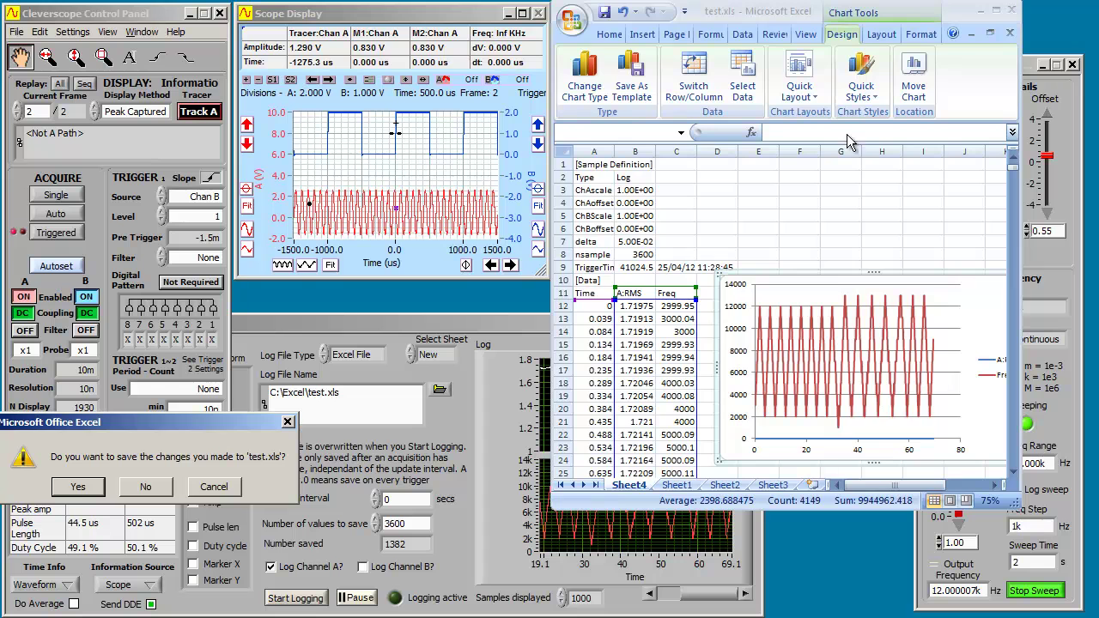
left_click(77, 487)
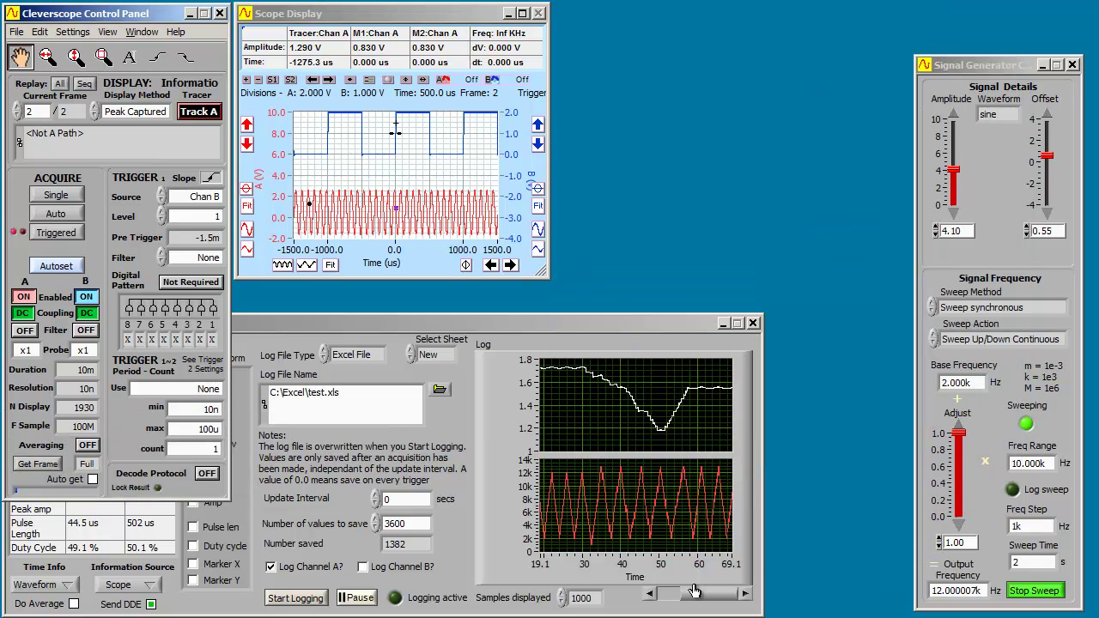
Step: Change the log plot's Samples displayed from 1000 to 200, revealing the 0–10 s sweep
left_click_drag(701, 599, 667, 599)
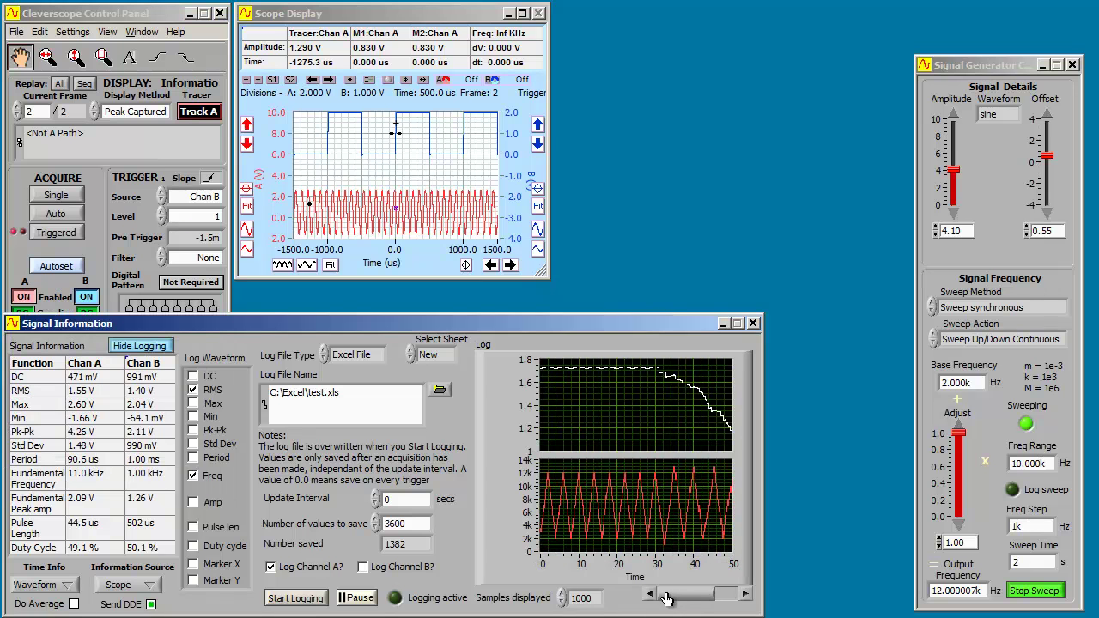
left_click(559, 601)
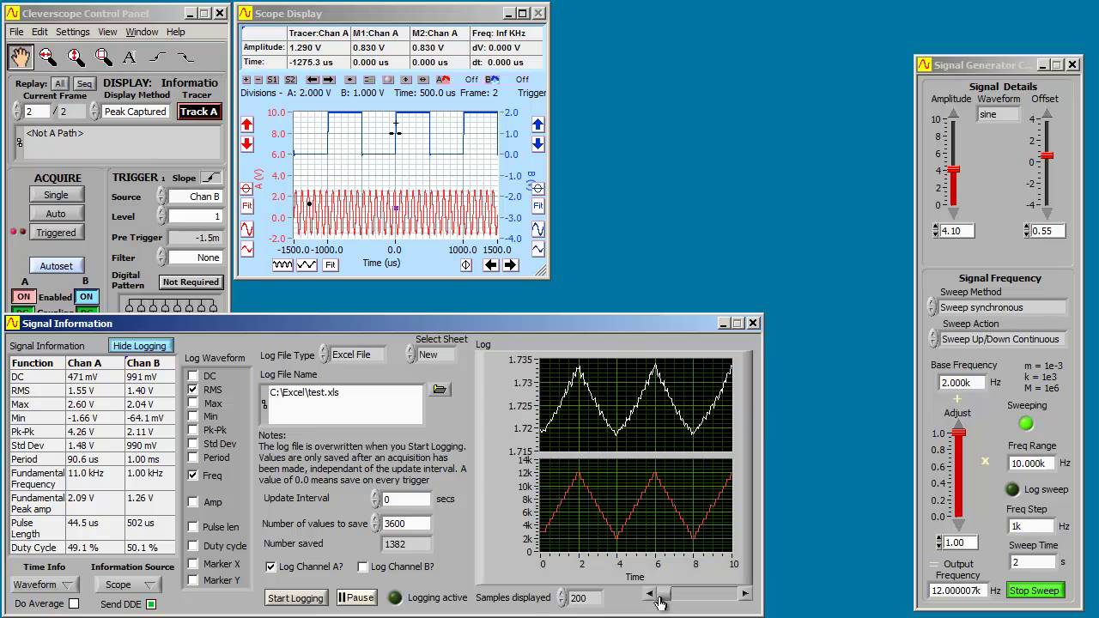
mouse_move(665, 599)
left_mouse_down()
mouse_move(725, 598)
mouse_move(658, 598)
left_mouse_up()
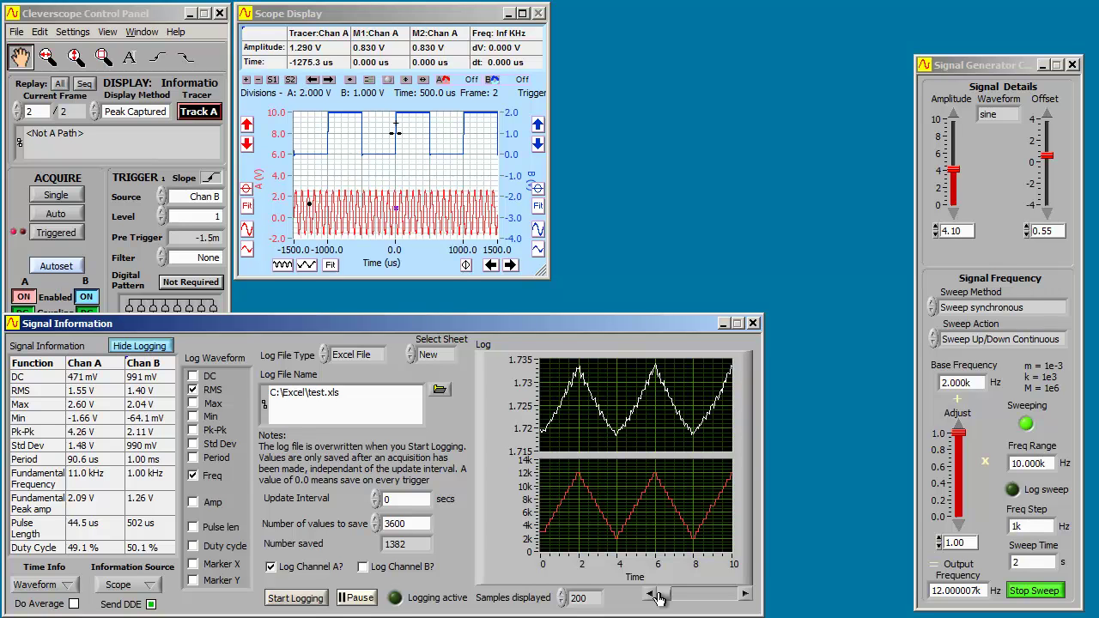